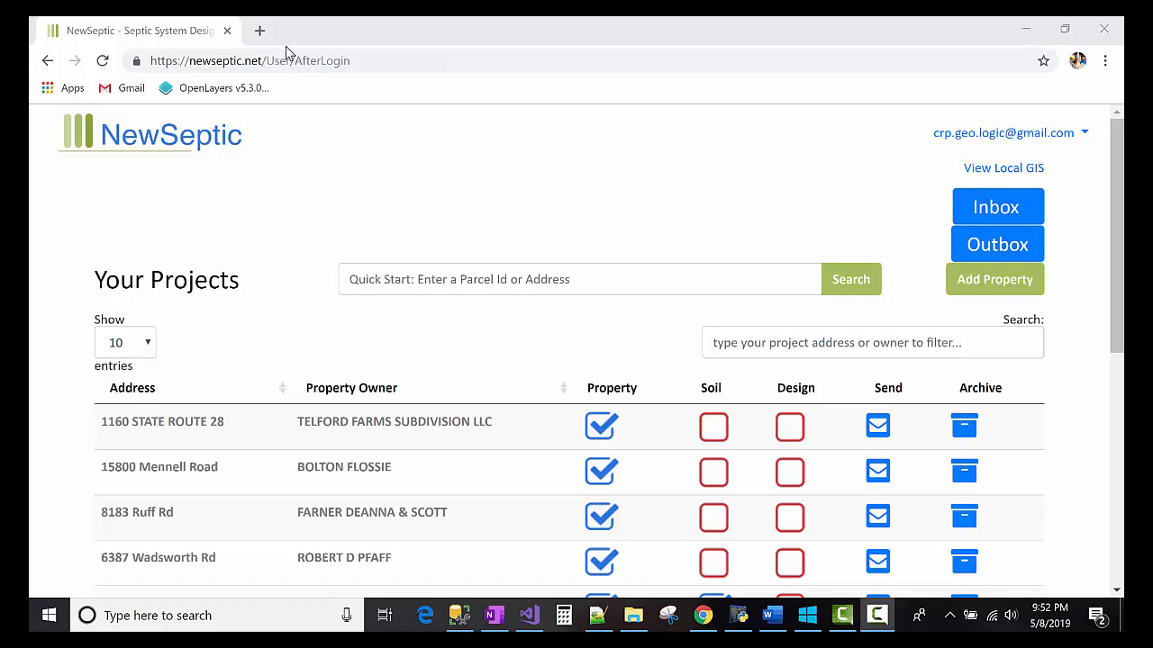
- Open a new Chrome tab showing Google beside the NewSeptic projects dashboard
click(256, 34)
click(257, 34)
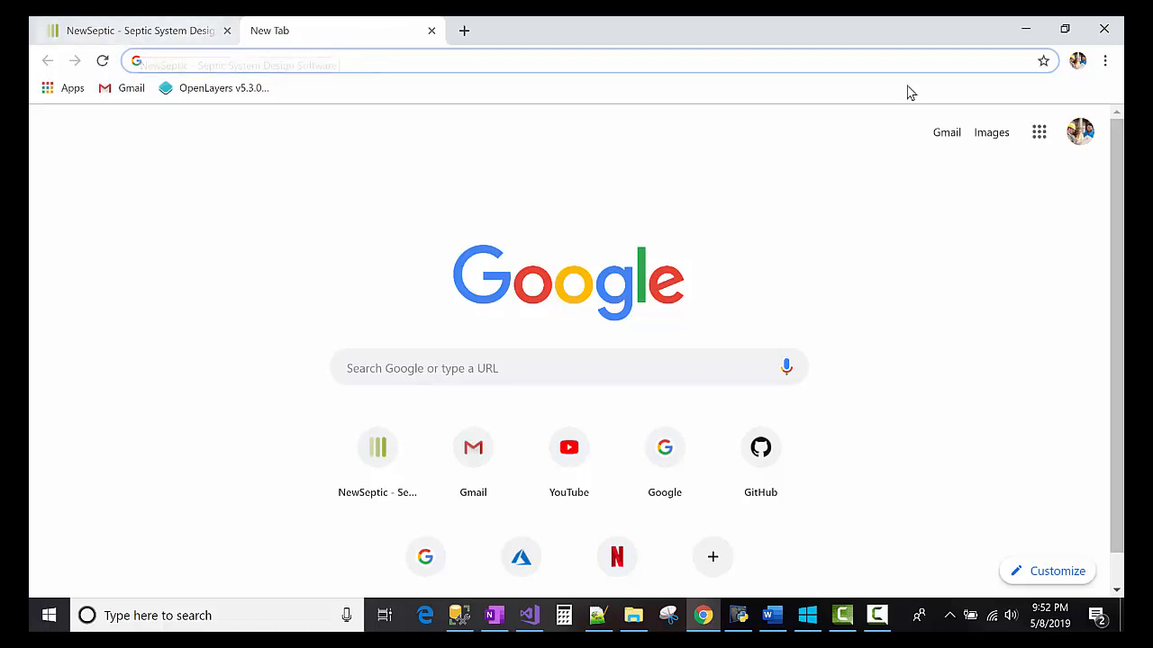
- Run a Google search for the pasted property address
click(458, 616)
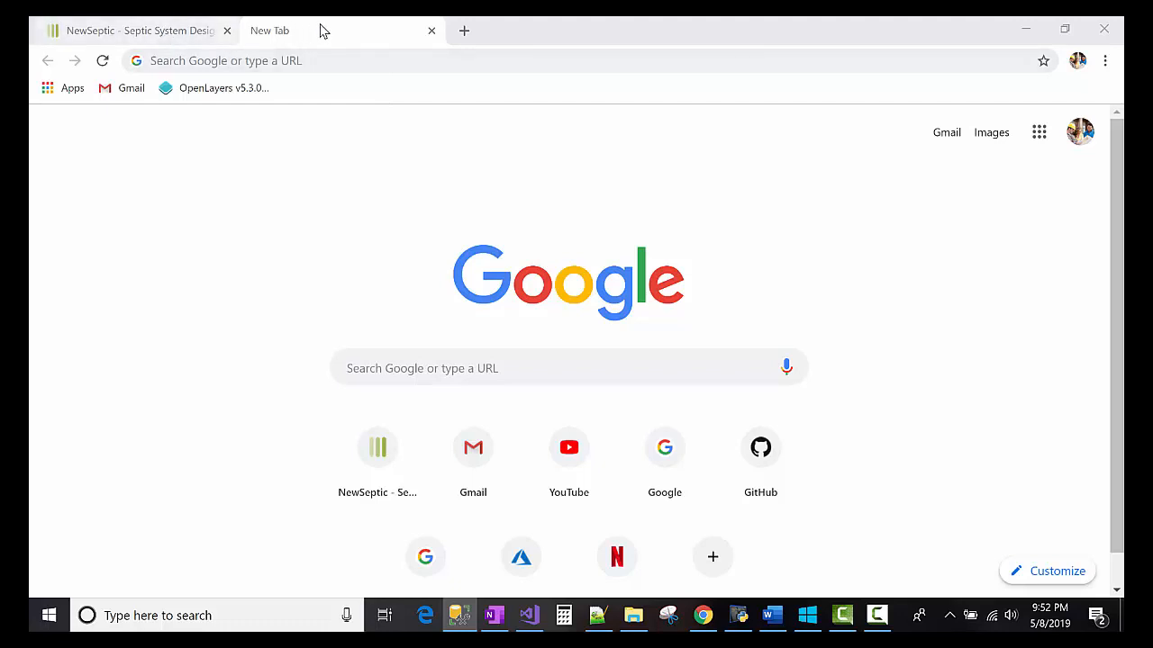
click(234, 60)
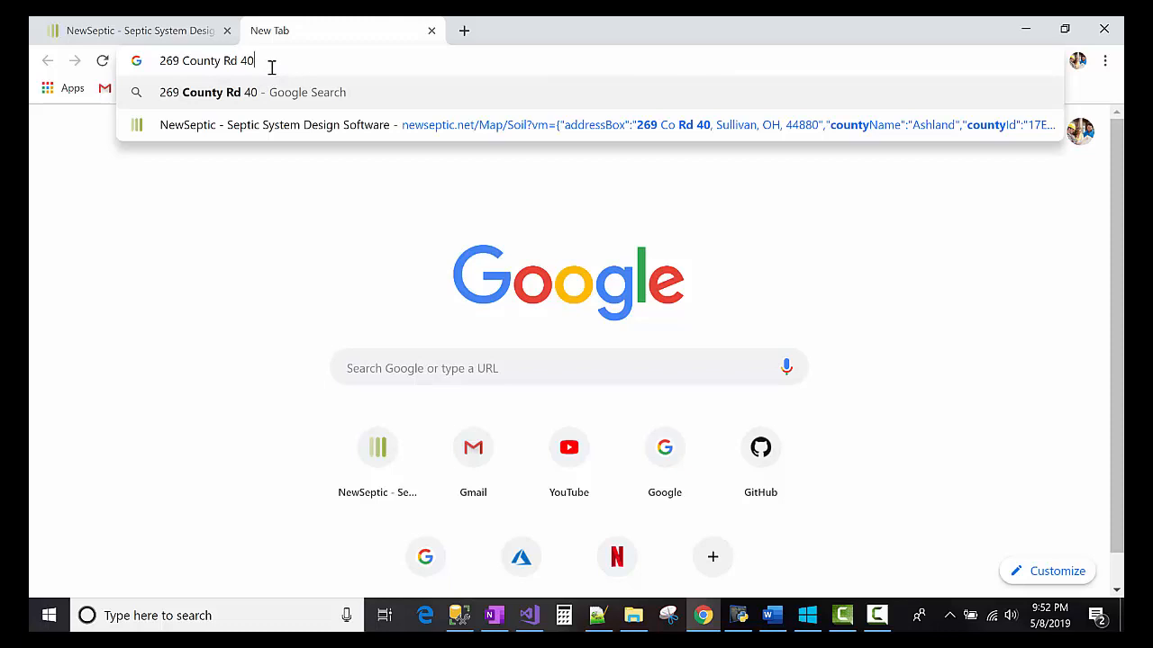
key(Return)
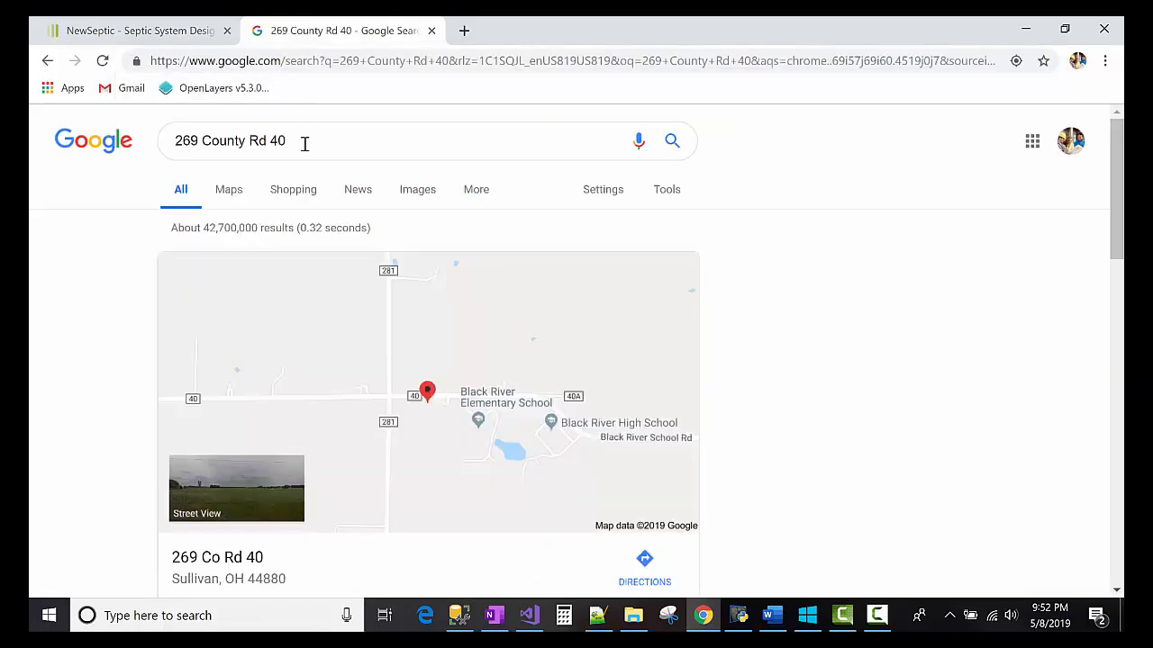
scroll(250, 387, down, 1)
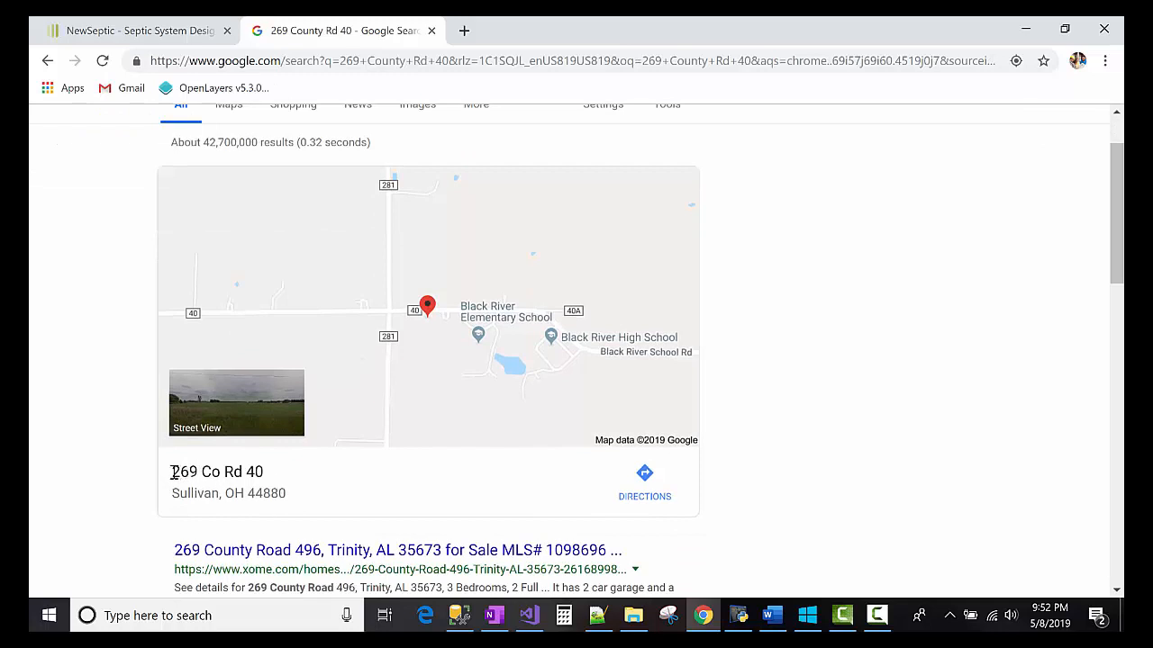
- Copy the full address from the map result and go back to NewSeptic
drag(174, 472, 293, 498)
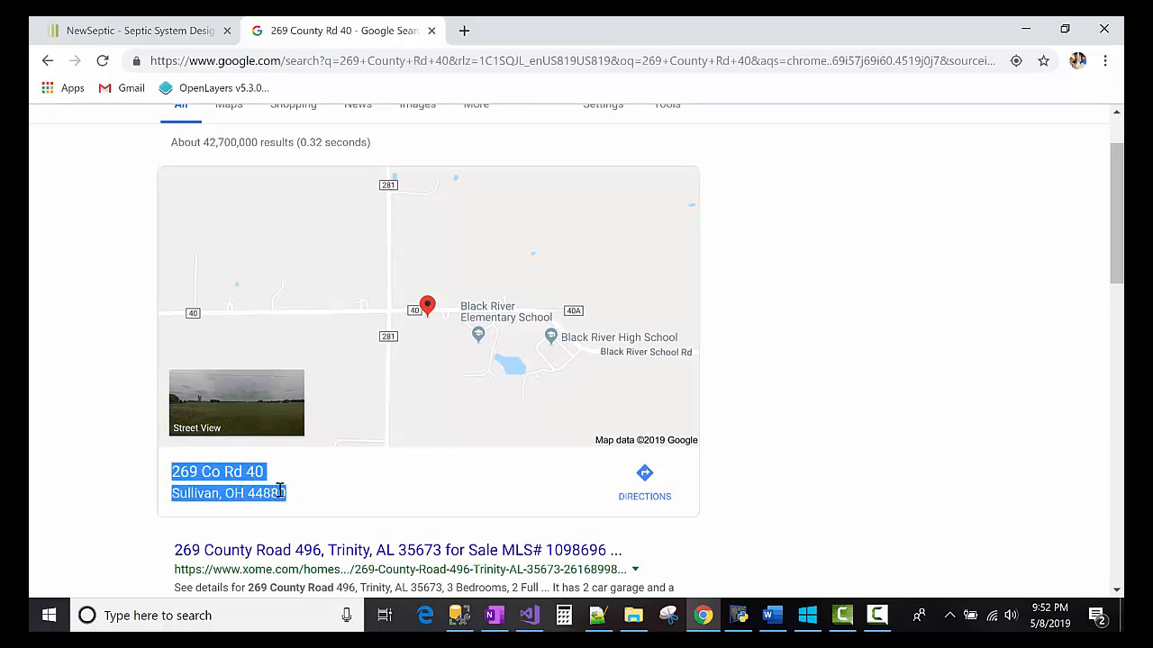
right_click(202, 474)
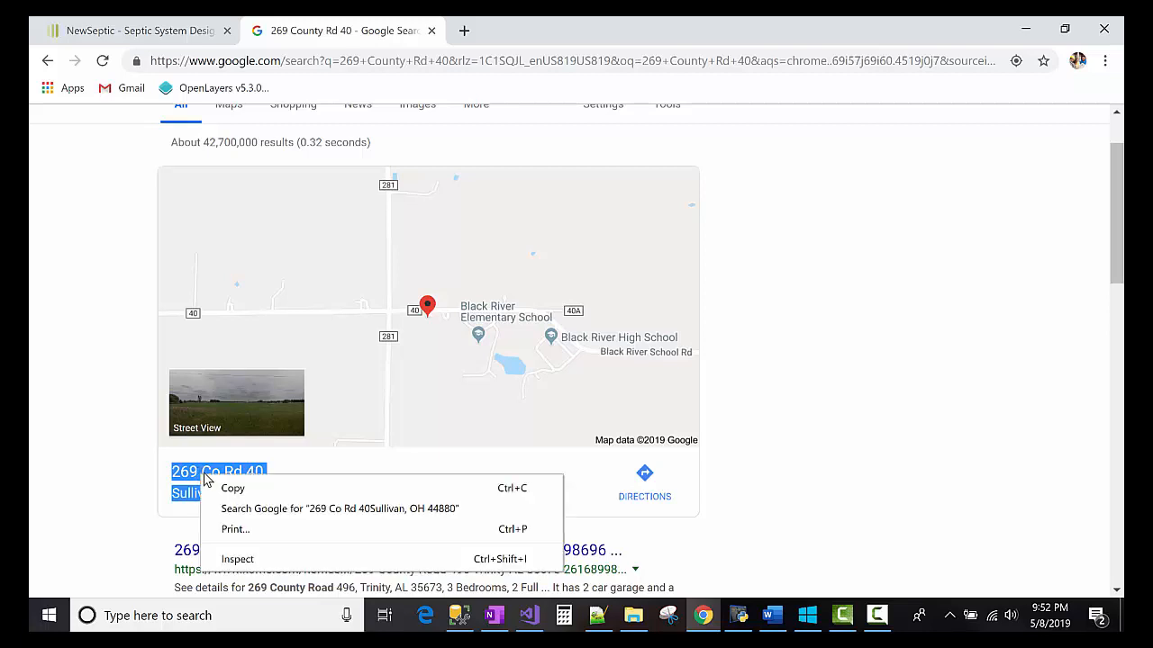
click(224, 487)
click(188, 36)
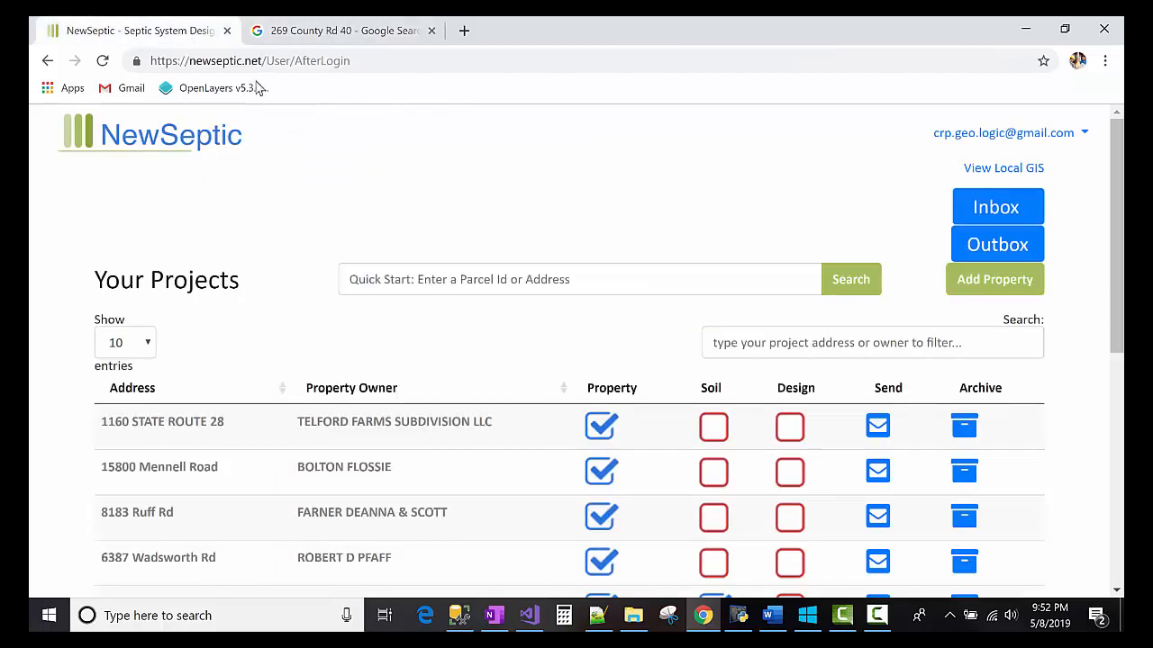
click(421, 280)
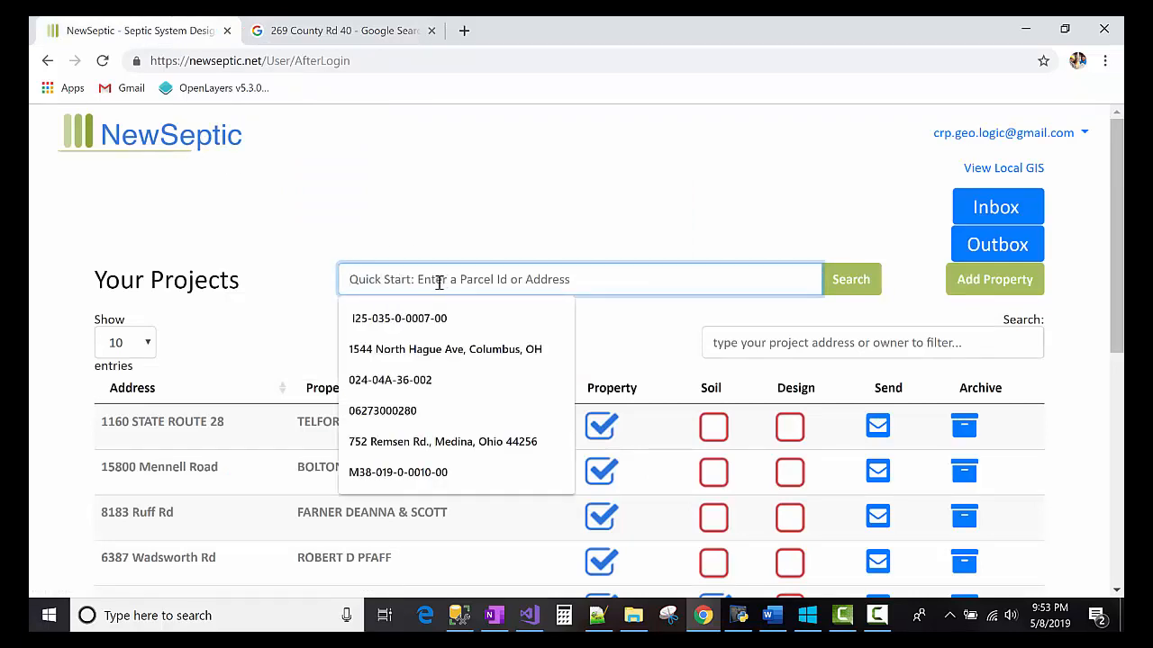
right_click(472, 284)
click(489, 419)
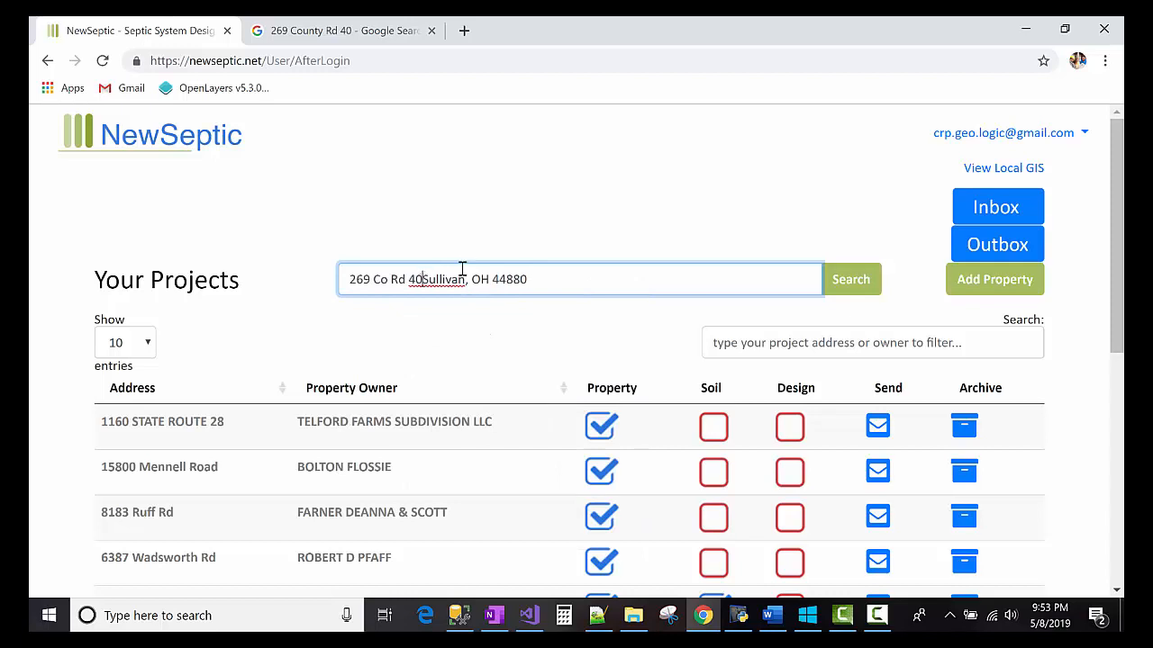
click(423, 279)
text(,)
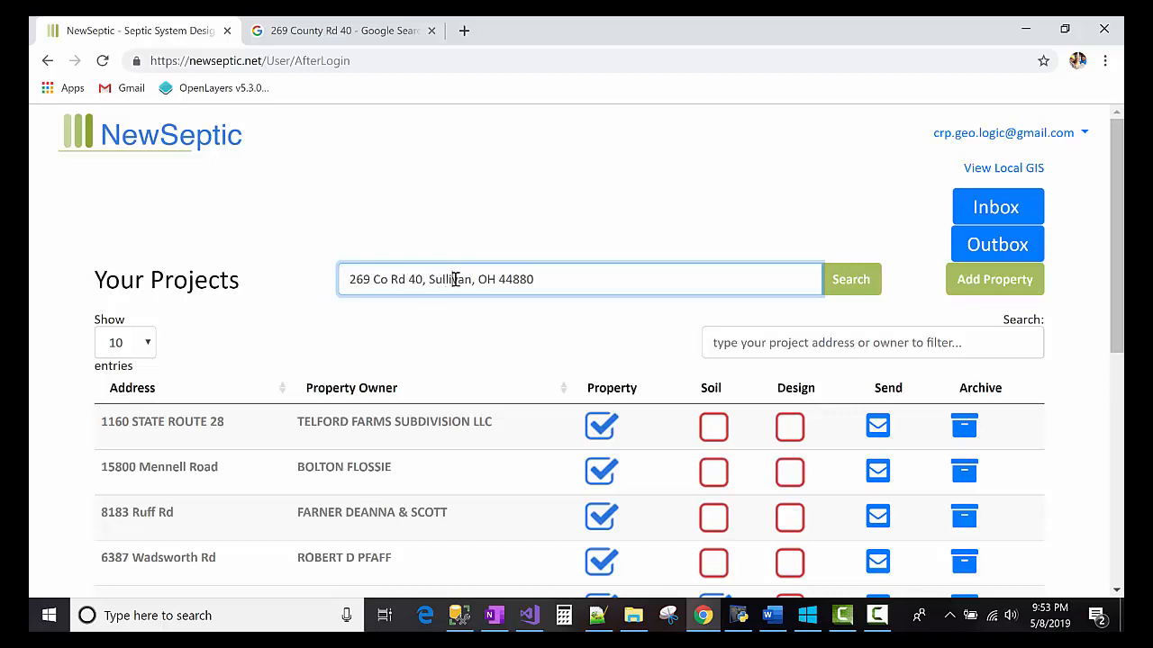
double_click(456, 279)
click(495, 279)
click(854, 284)
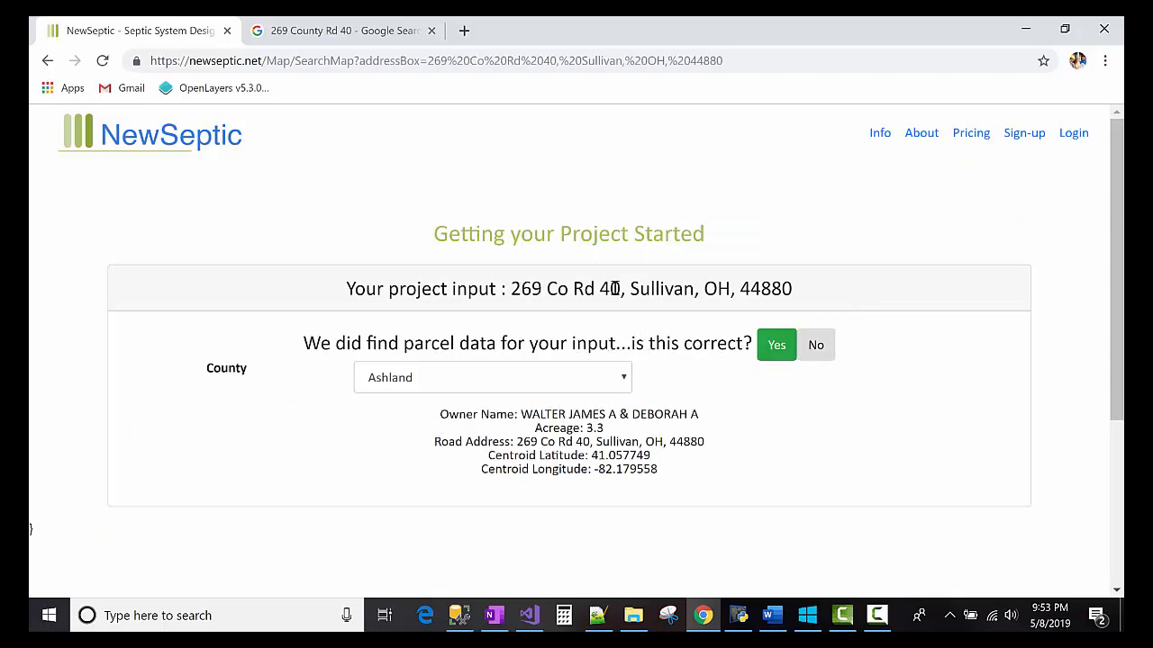
- Review the Ashland County 3.3-acre parcel match and confirm it is correct
drag(520, 289, 803, 285)
click(779, 287)
double_click(487, 345)
click(486, 343)
click(774, 346)
drag(521, 416, 679, 476)
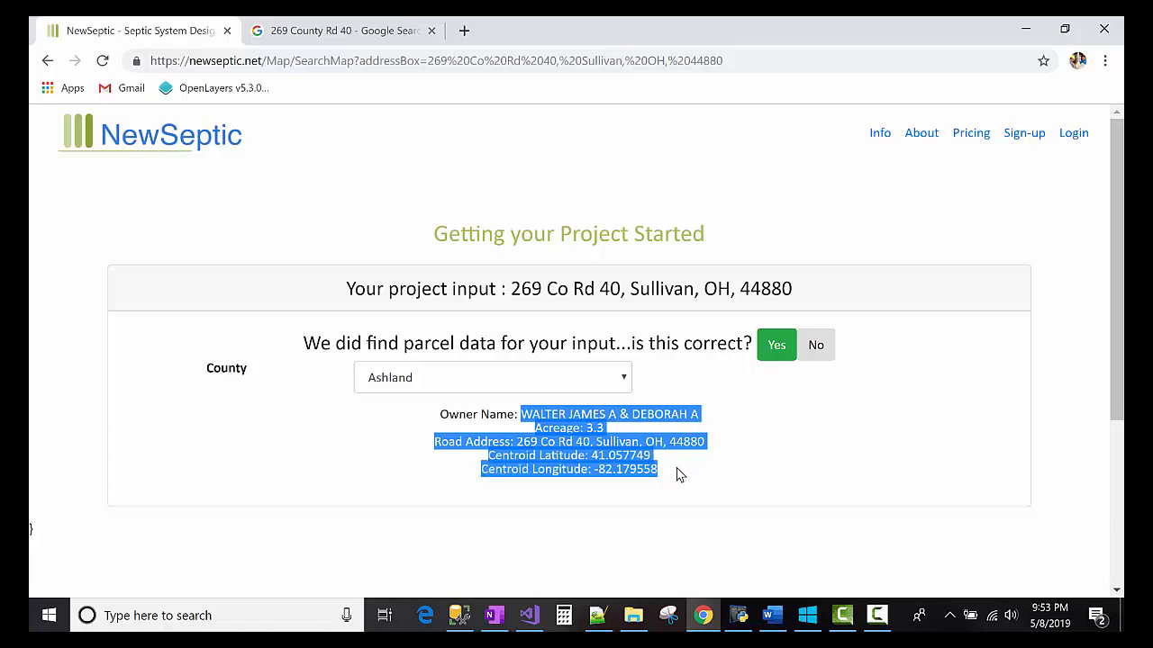
click(674, 471)
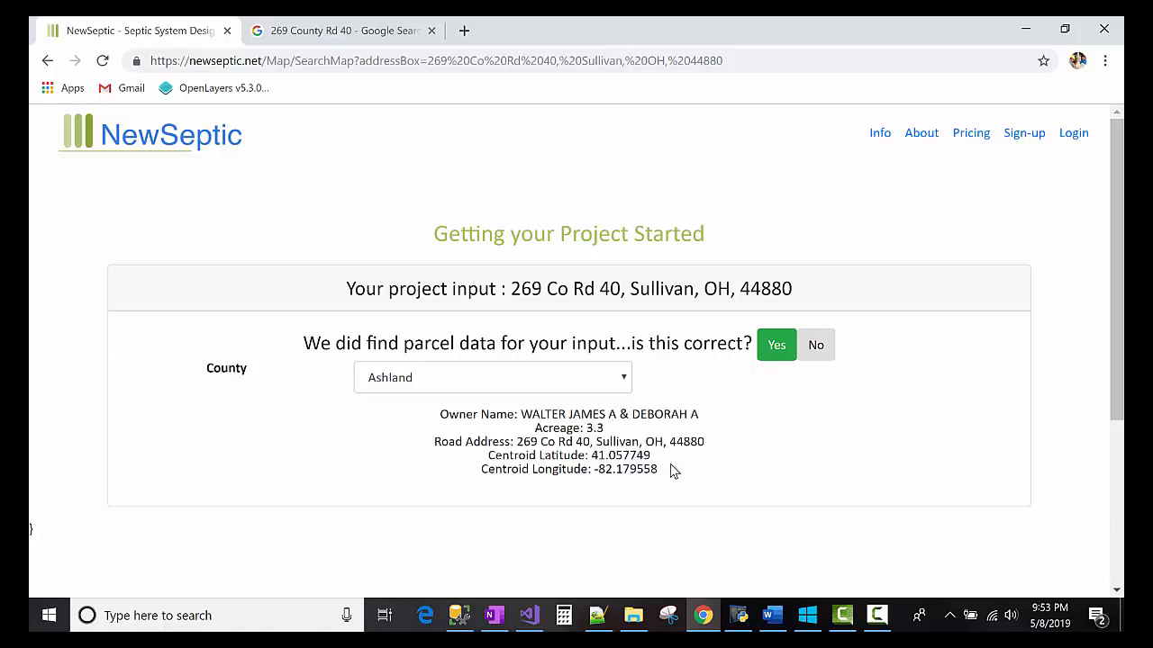
click(772, 348)
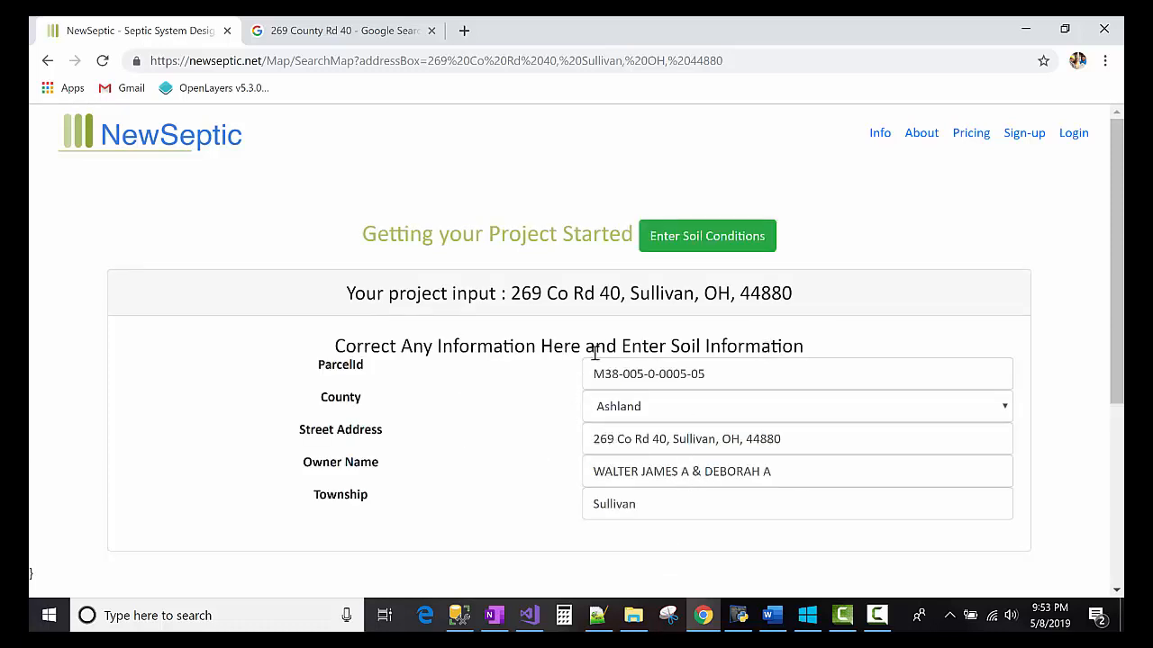
double_click(606, 503)
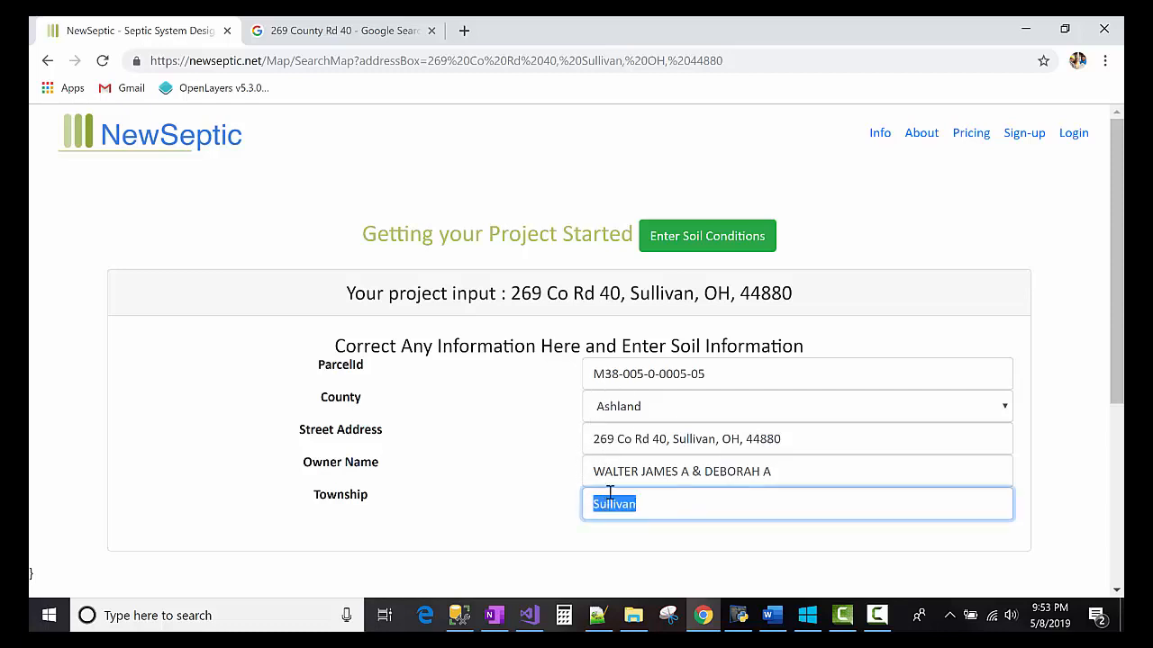
triple_click(628, 377)
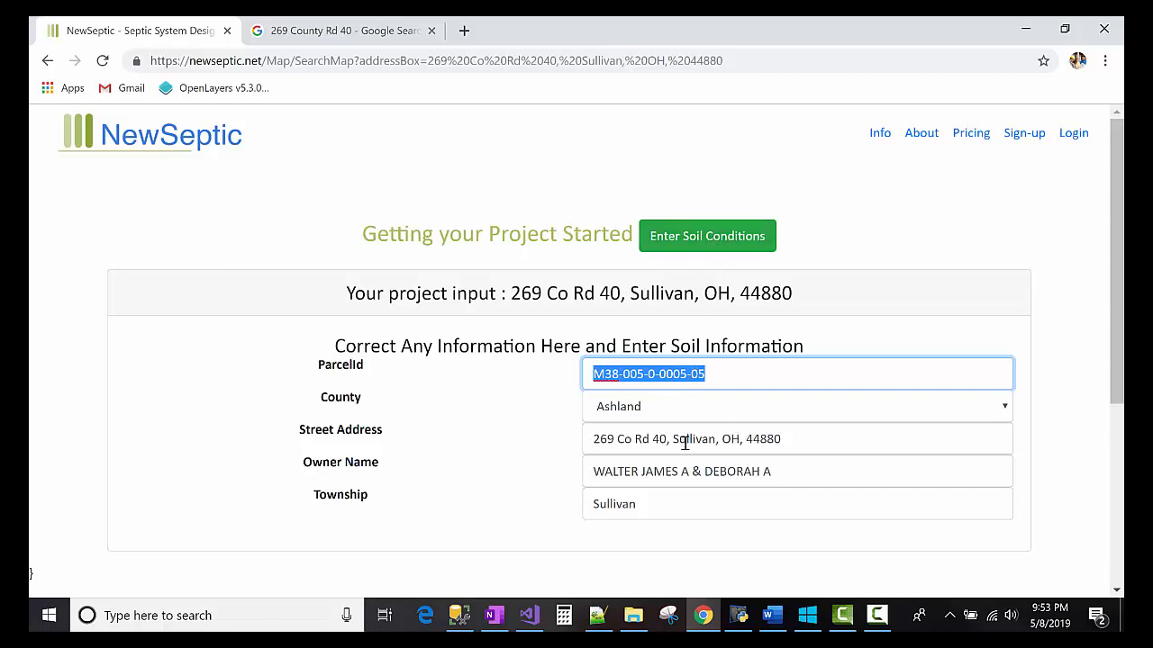
drag(713, 438, 783, 440)
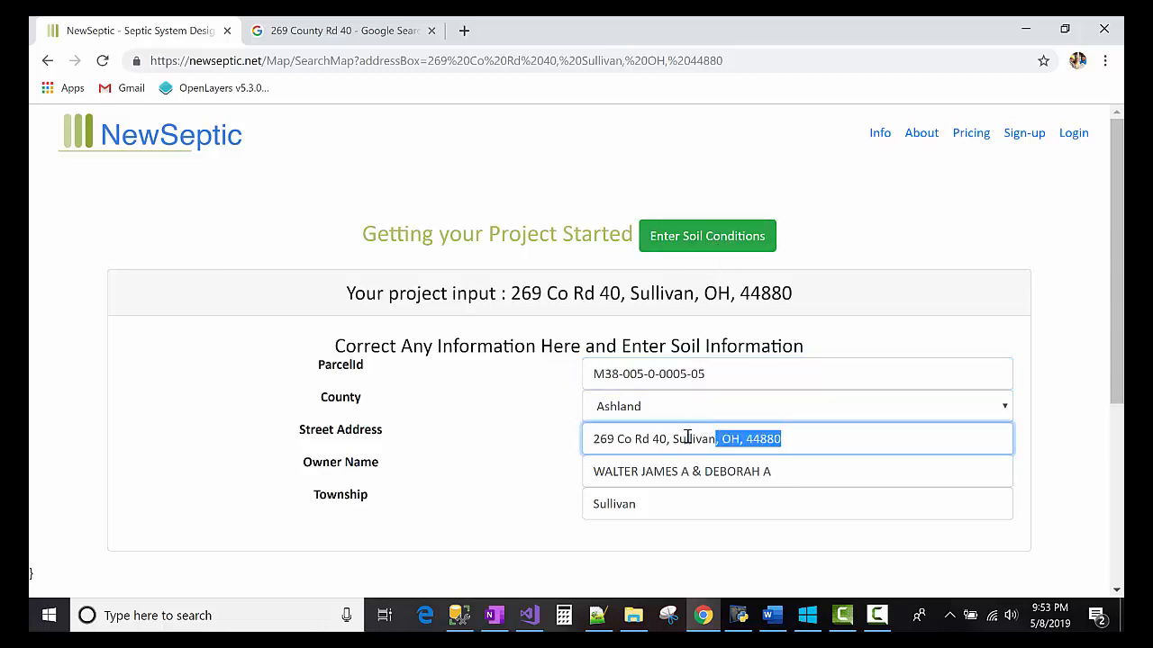
drag(667, 441, 794, 447)
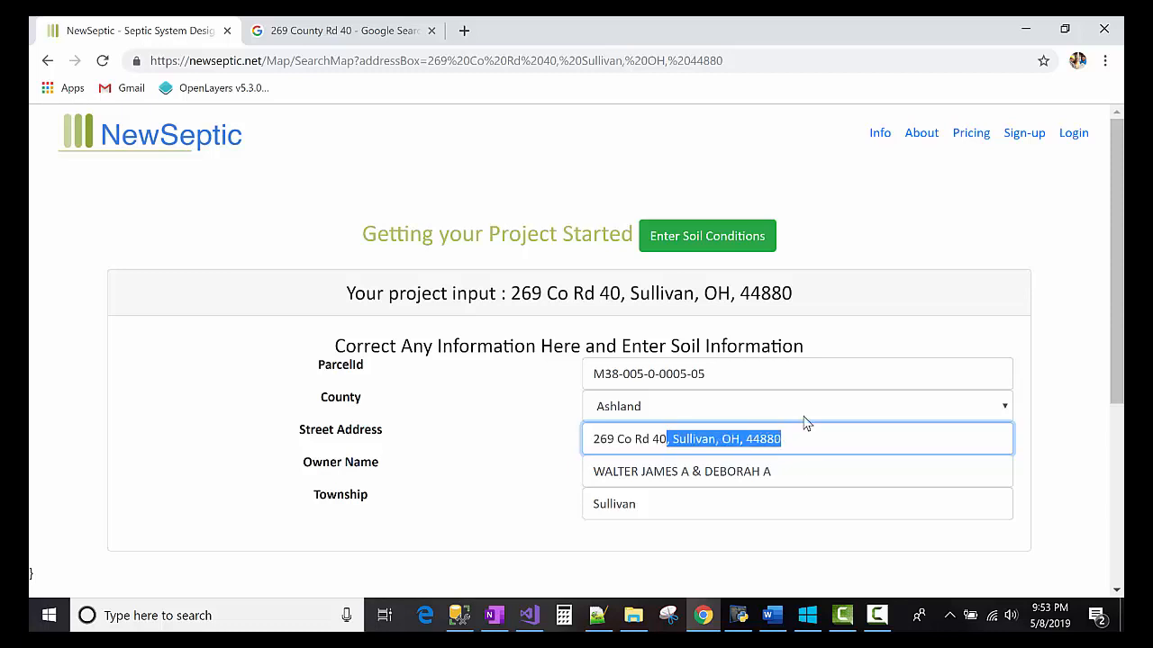
key(BackSpace)
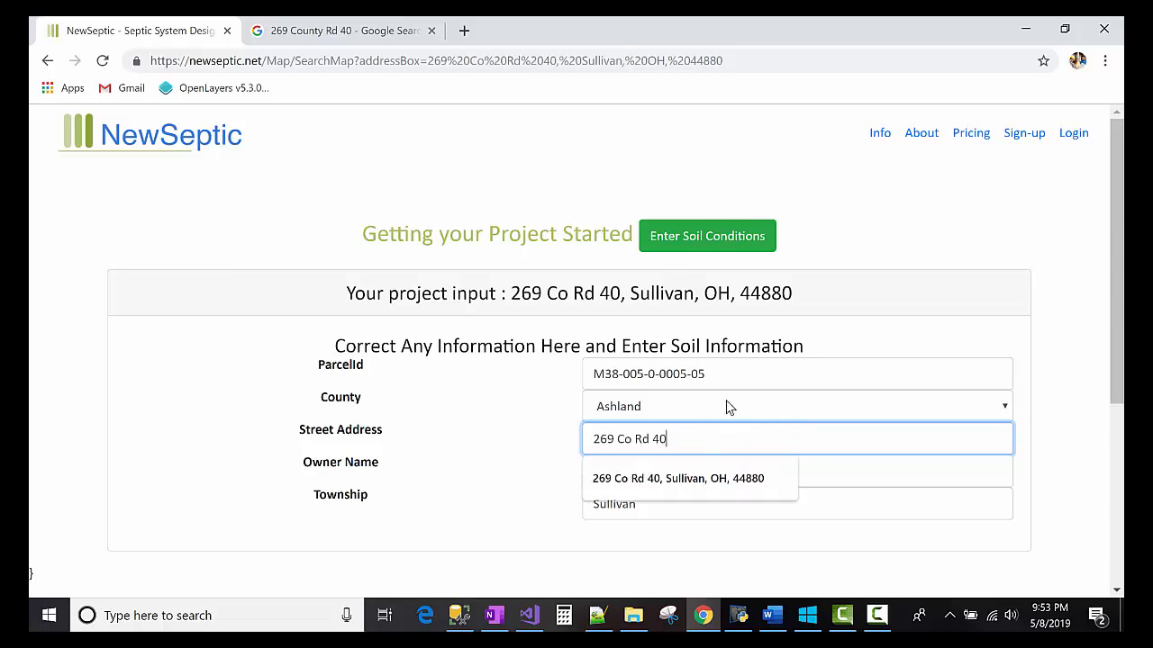
click(718, 241)
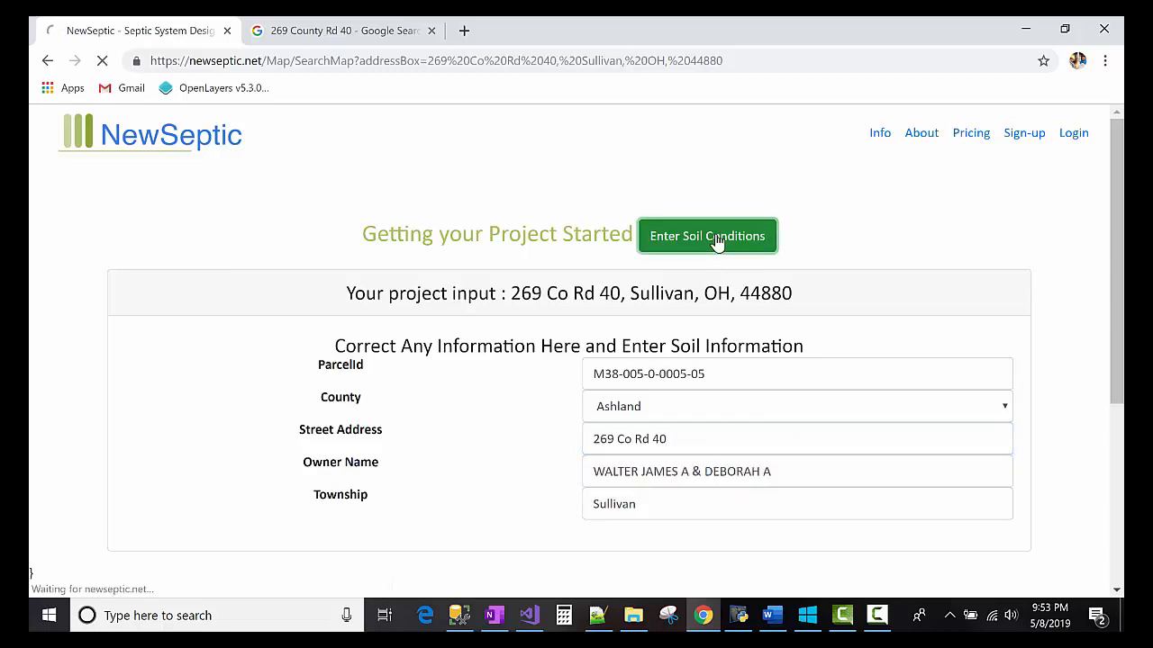
drag(380, 367, 263, 374)
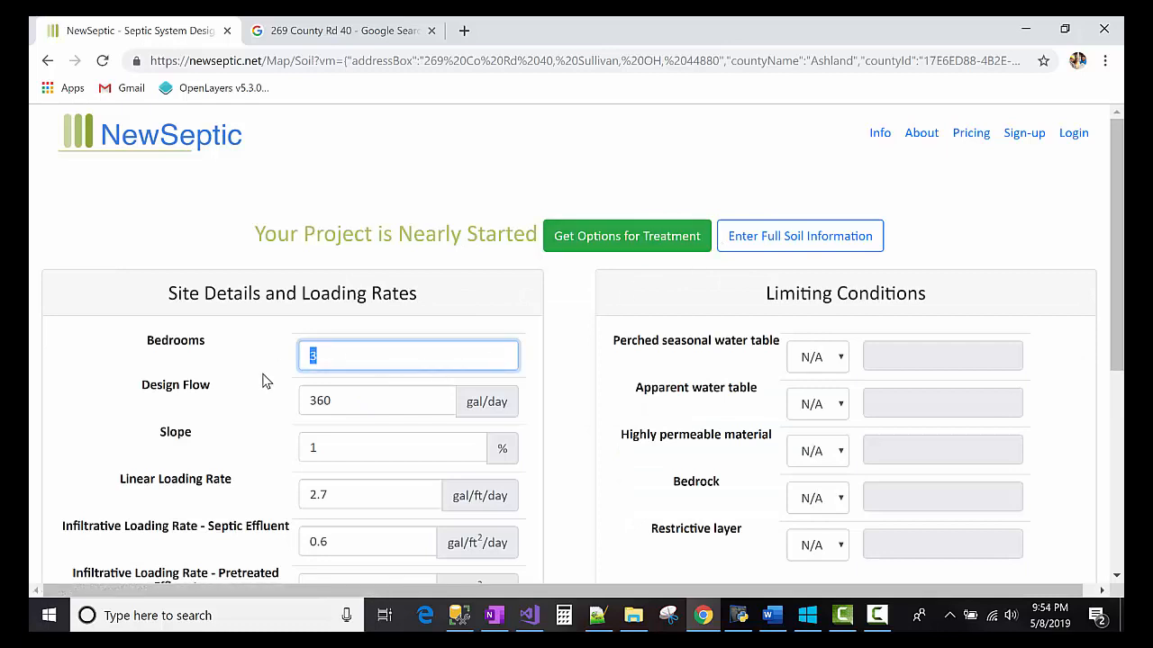
- Set 1 bedroom and 120 gal/day design flow, get treatment options, then return to projects
key(Tab)
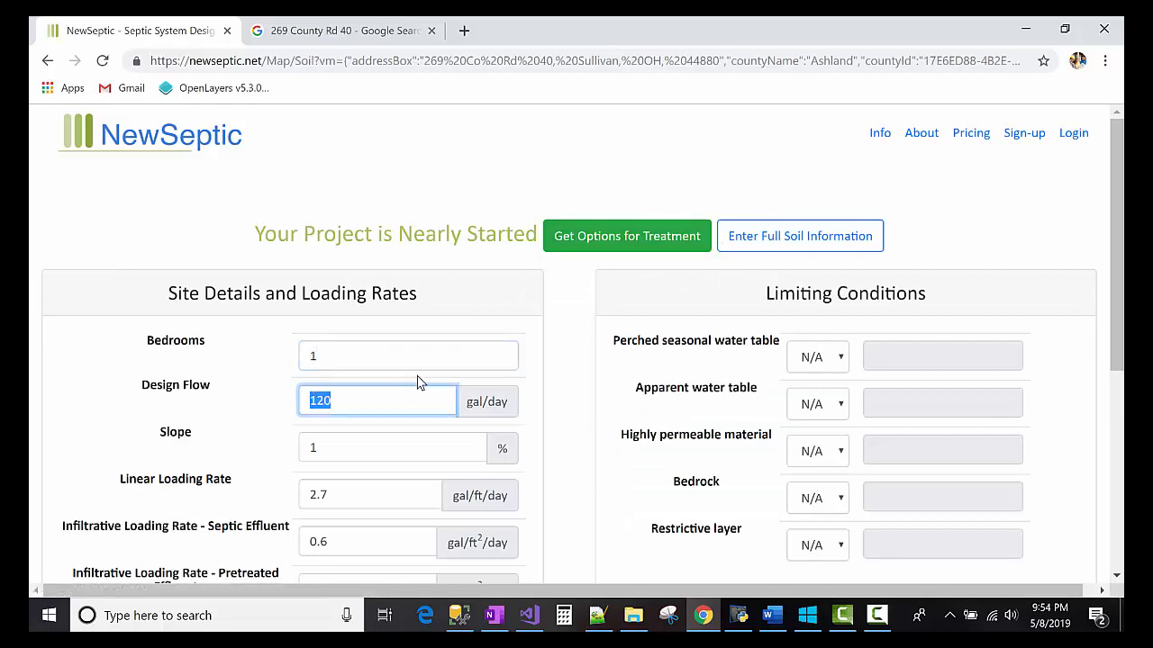
click(369, 396)
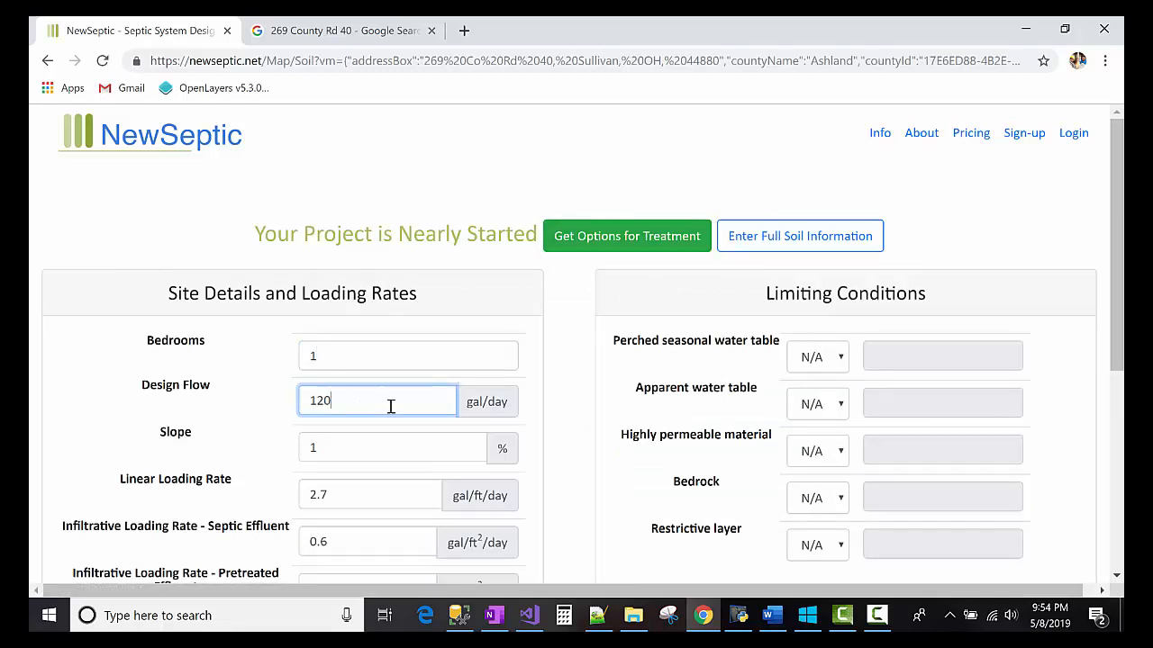
click(619, 244)
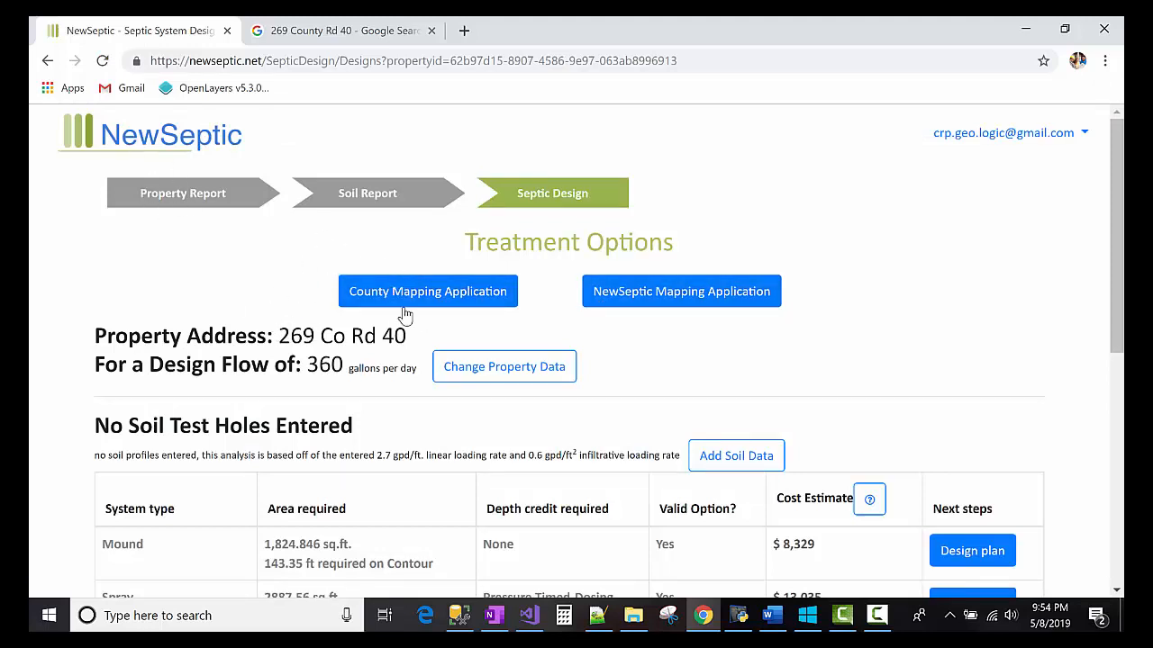
click(183, 134)
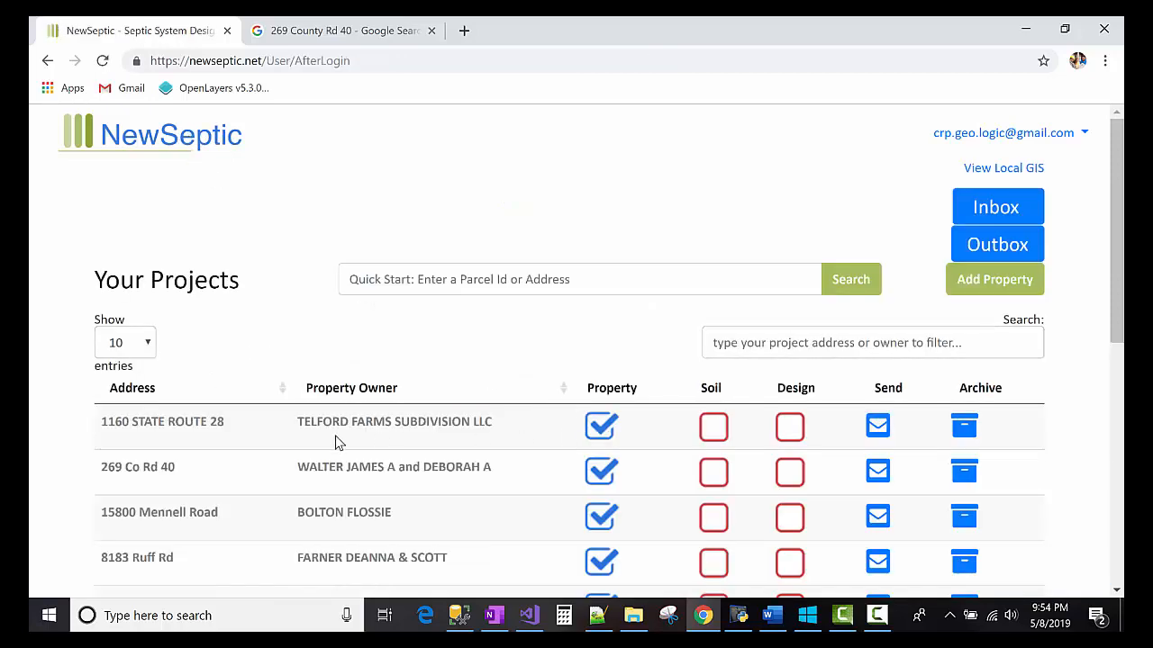
- Filter the projects list with '26' and start the design for the new property
scroll(226, 431, down, 3)
scroll(229, 425, up, 3)
click(839, 335)
text(2)
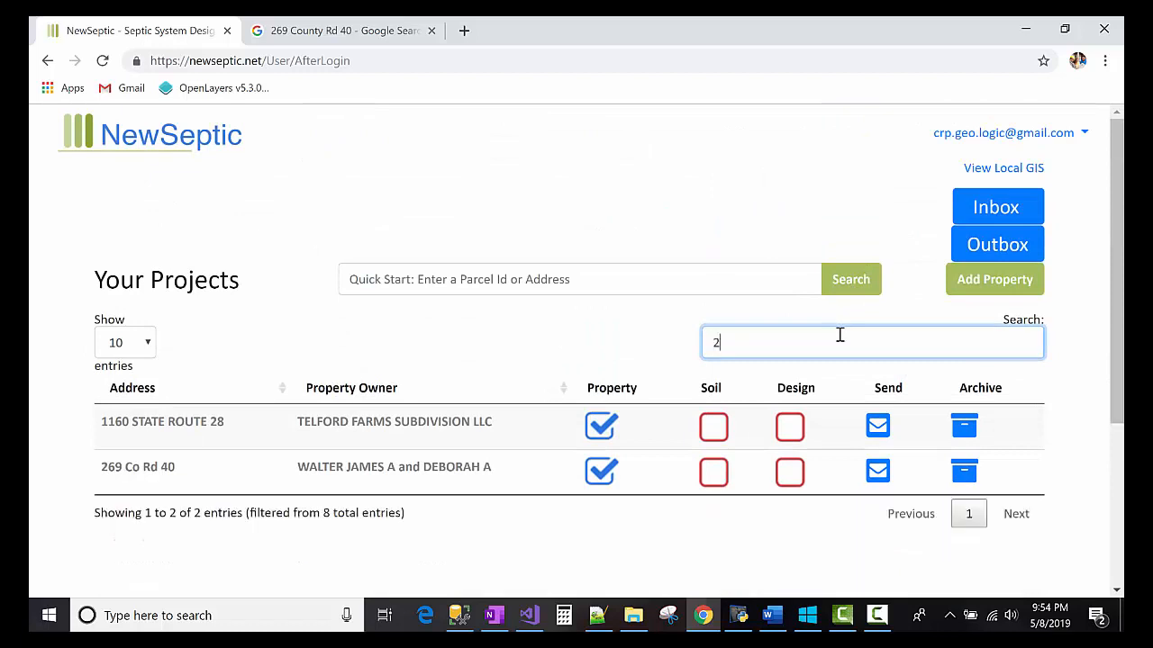
text(6)
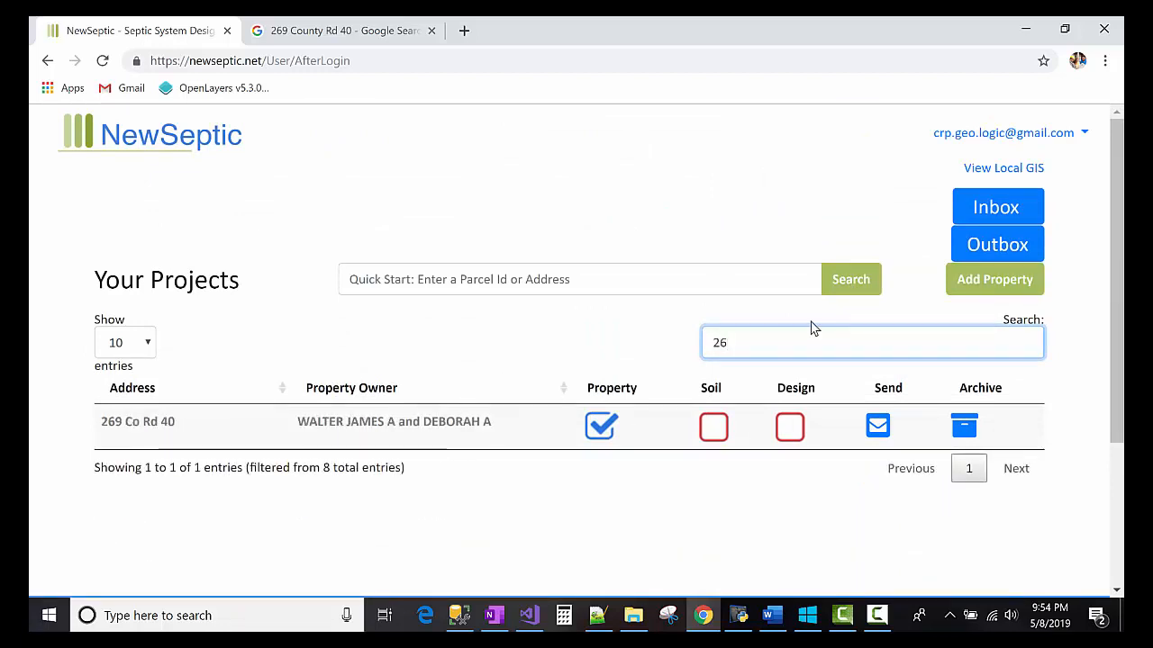
click(789, 428)
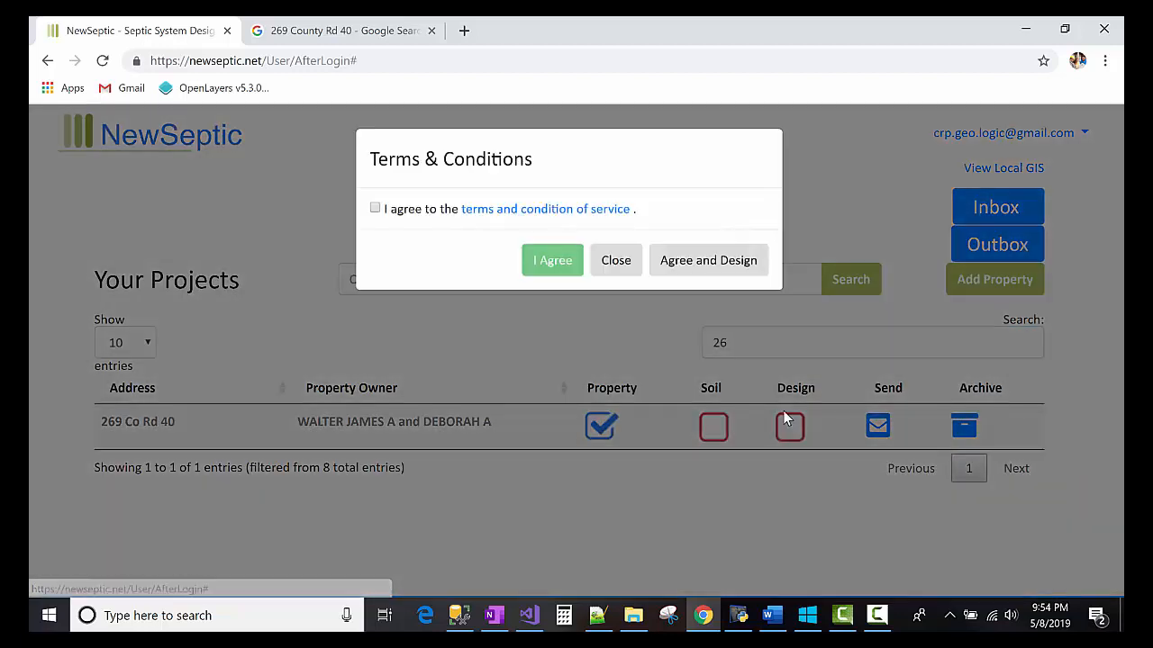
click(374, 208)
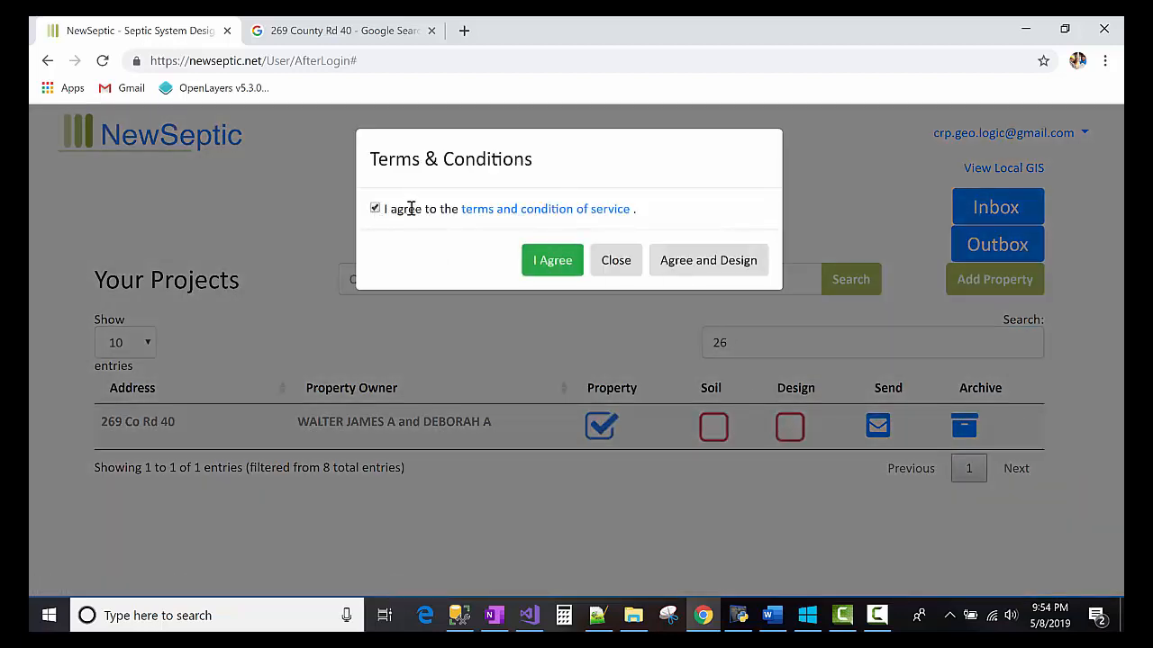
click(551, 263)
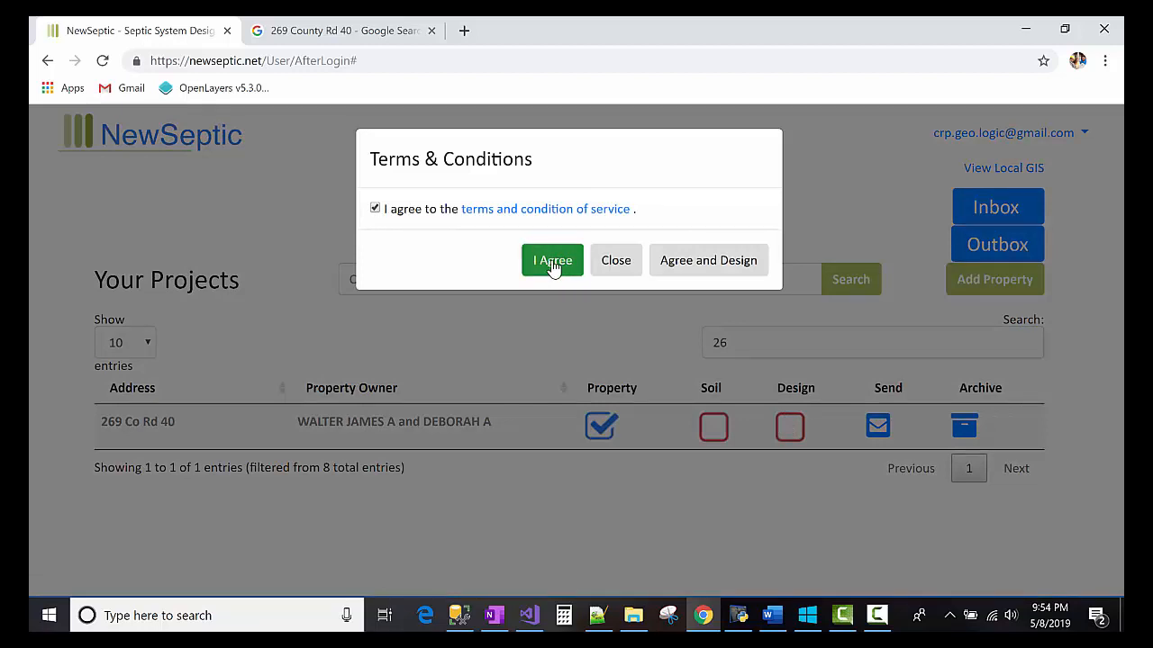
click(613, 262)
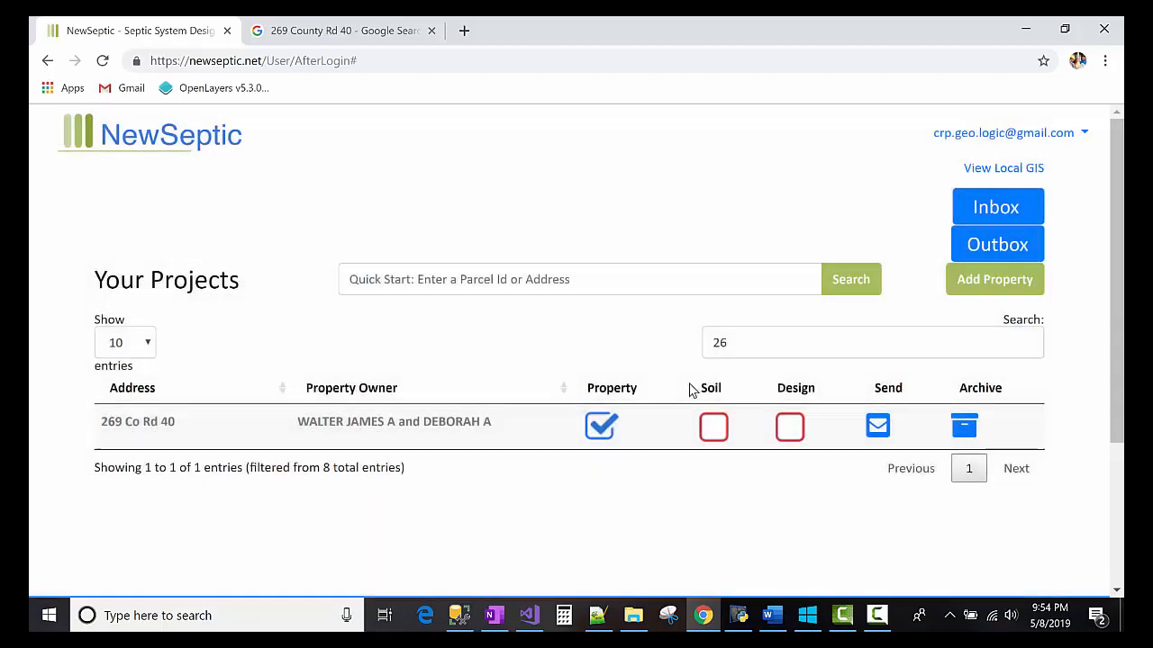
click(714, 430)
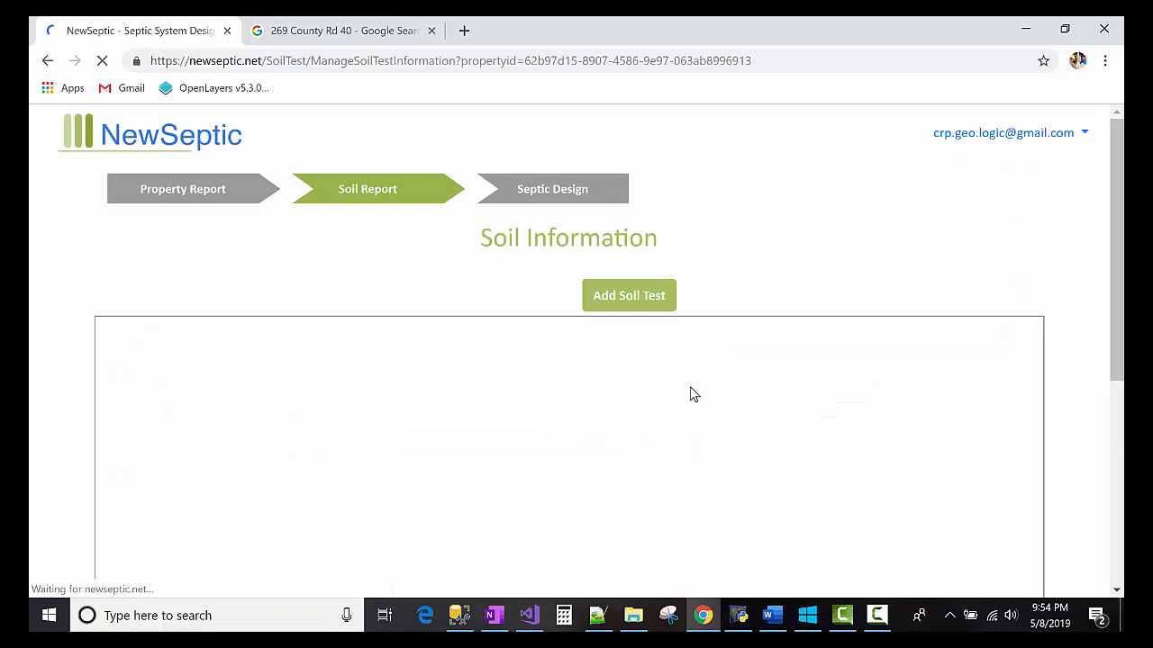
- Inspect the existing soil test's information form, then cancel without saving
scroll(662, 380, down, 4)
scroll(561, 337, up, 3)
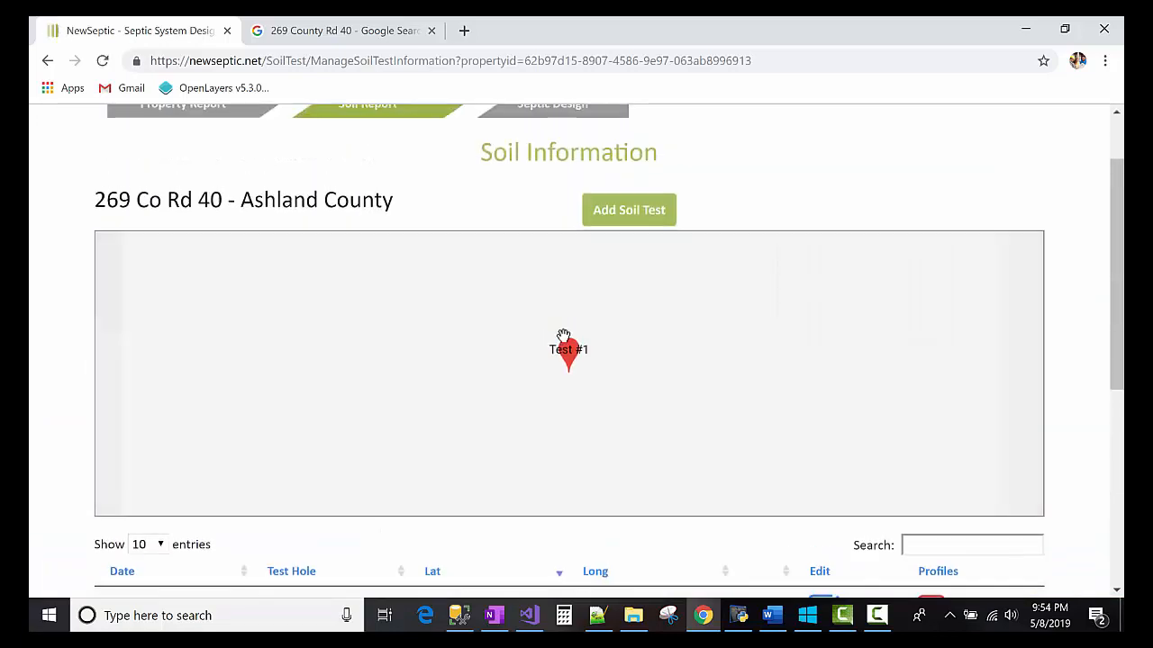
scroll(492, 377, down, 2)
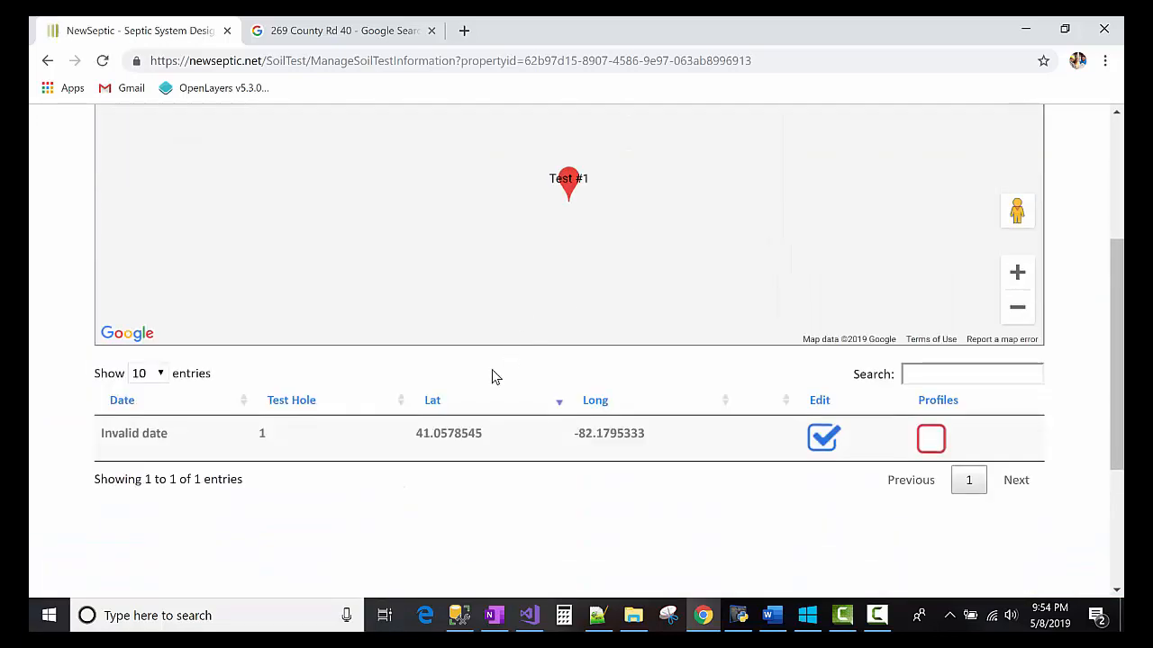
click(821, 440)
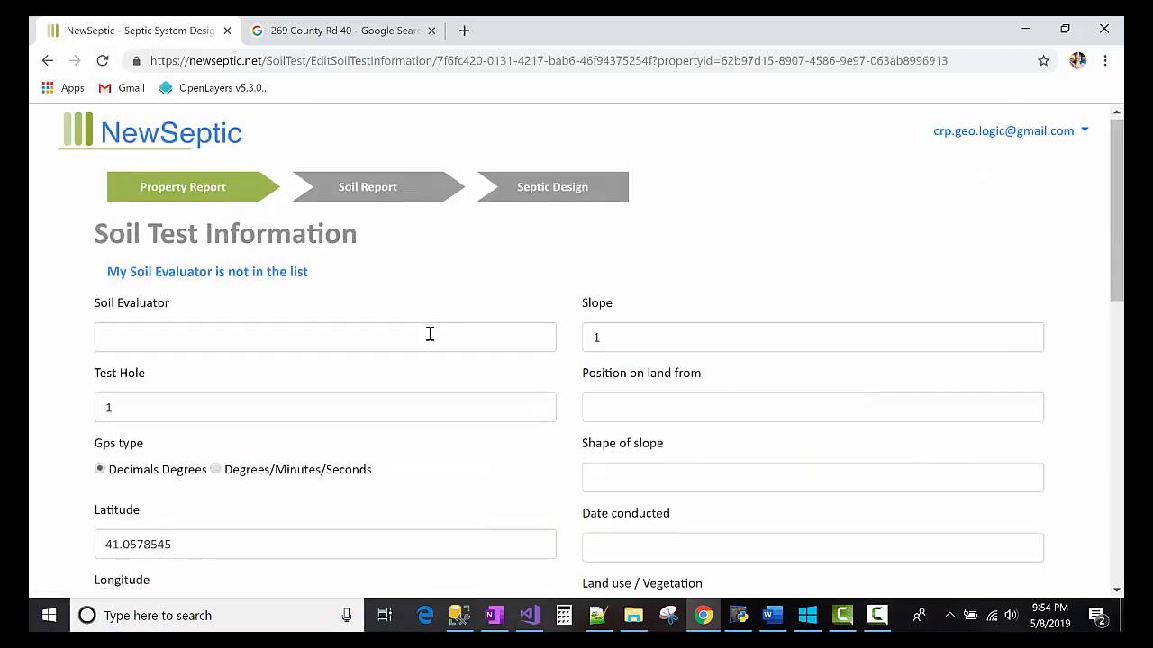
scroll(431, 351, down, 5)
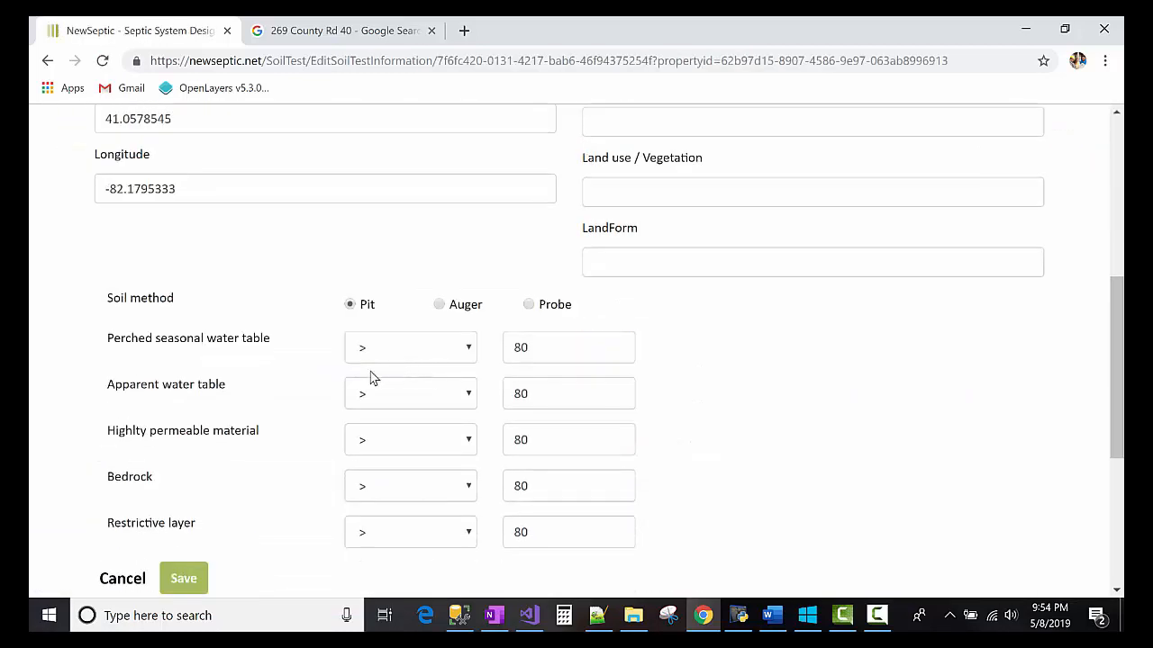
click(121, 578)
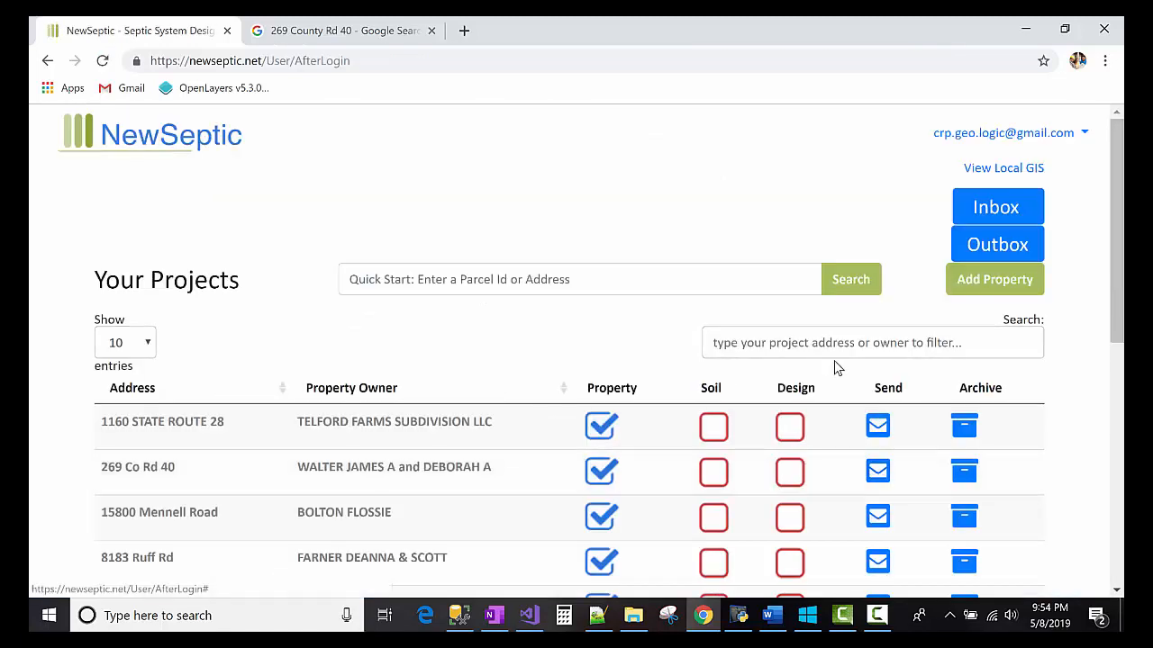
- Filter projects by '269', accept the design terms, and open the map-based design view
click(844, 339)
text(269)
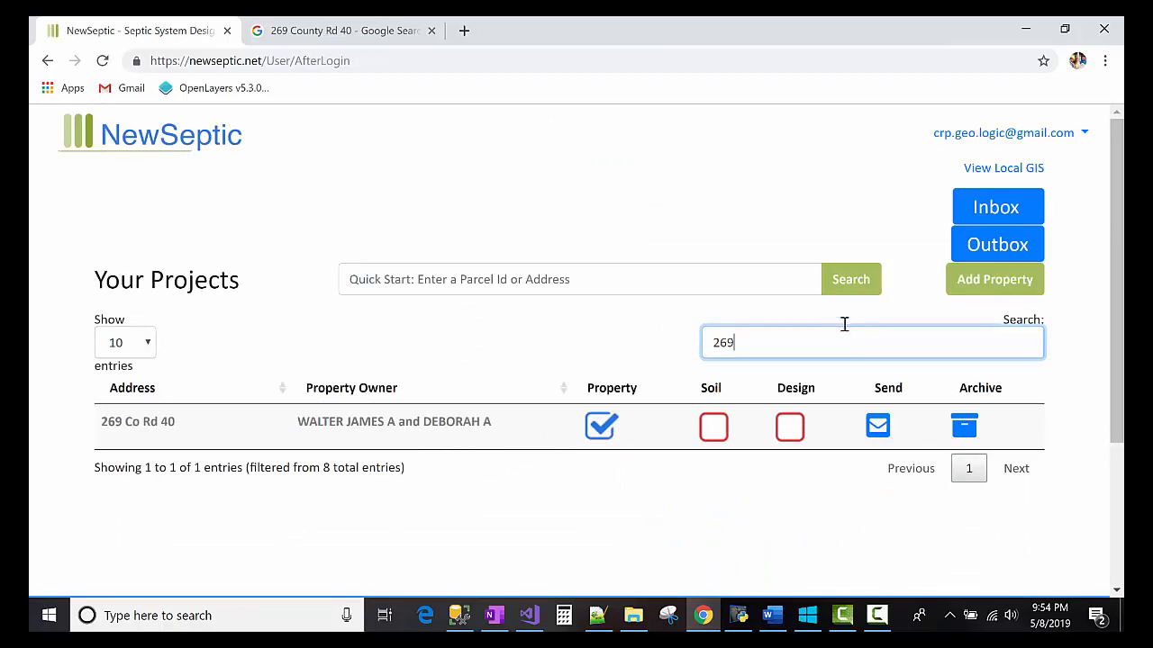
click(791, 429)
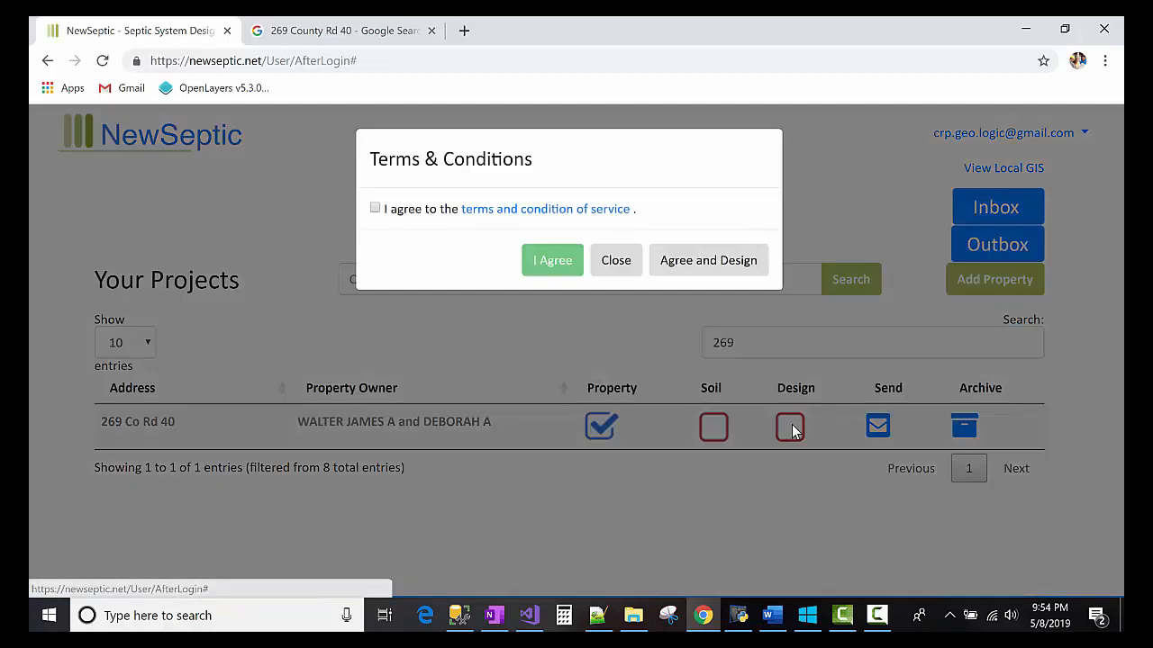
click(376, 210)
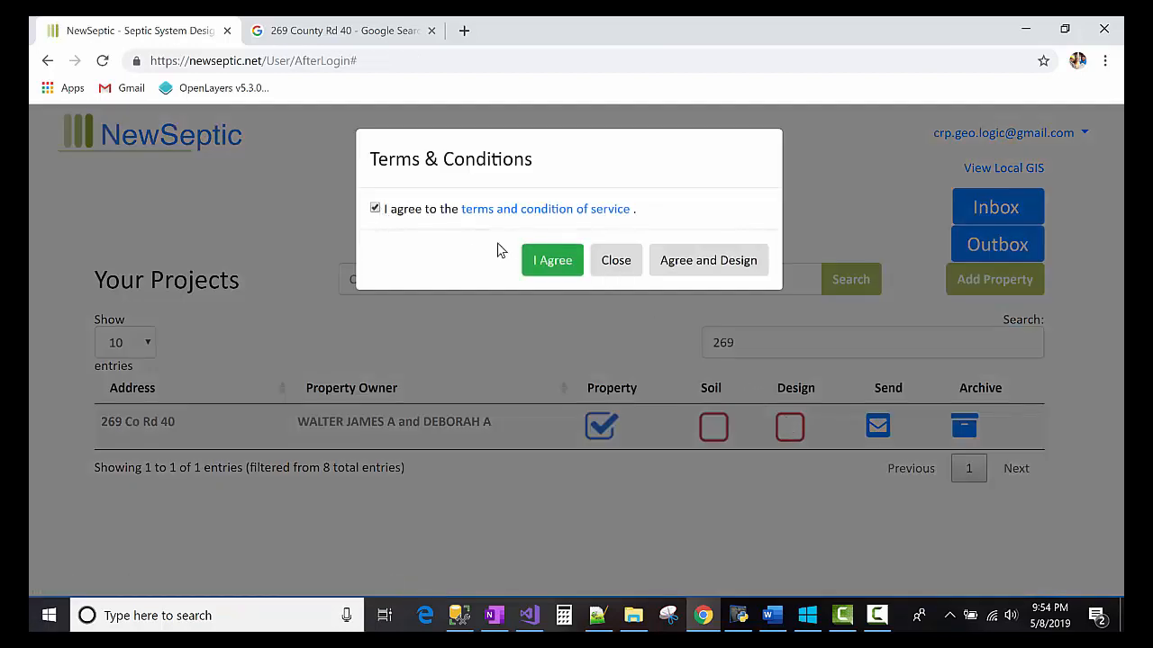
click(552, 261)
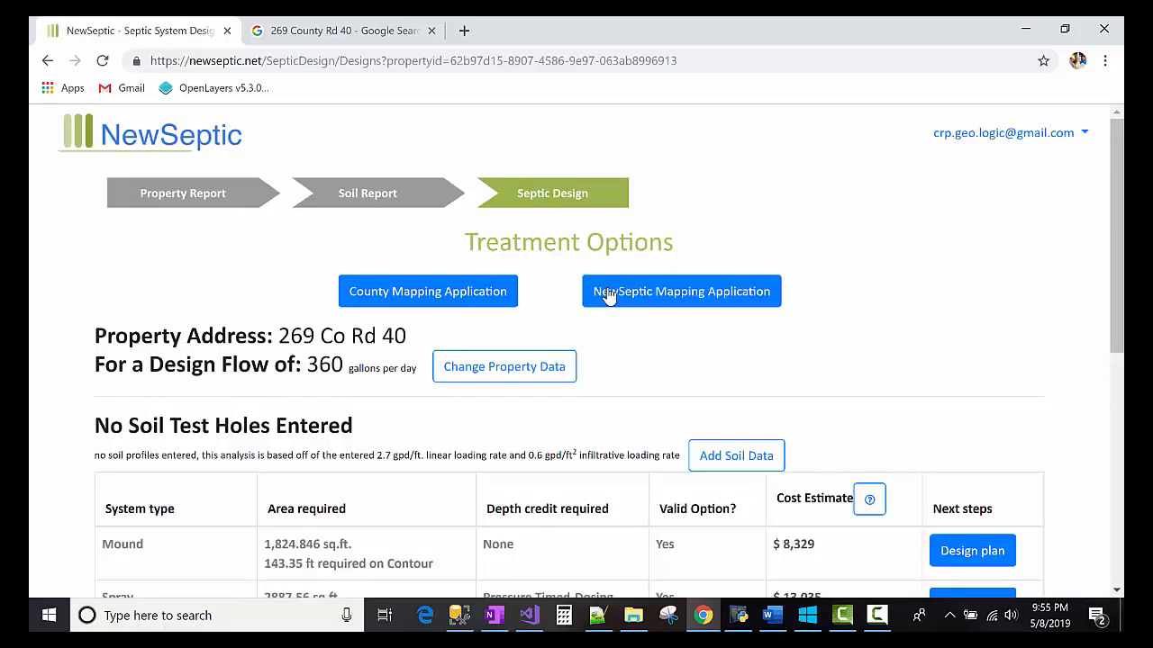
scroll(307, 368, down, 2)
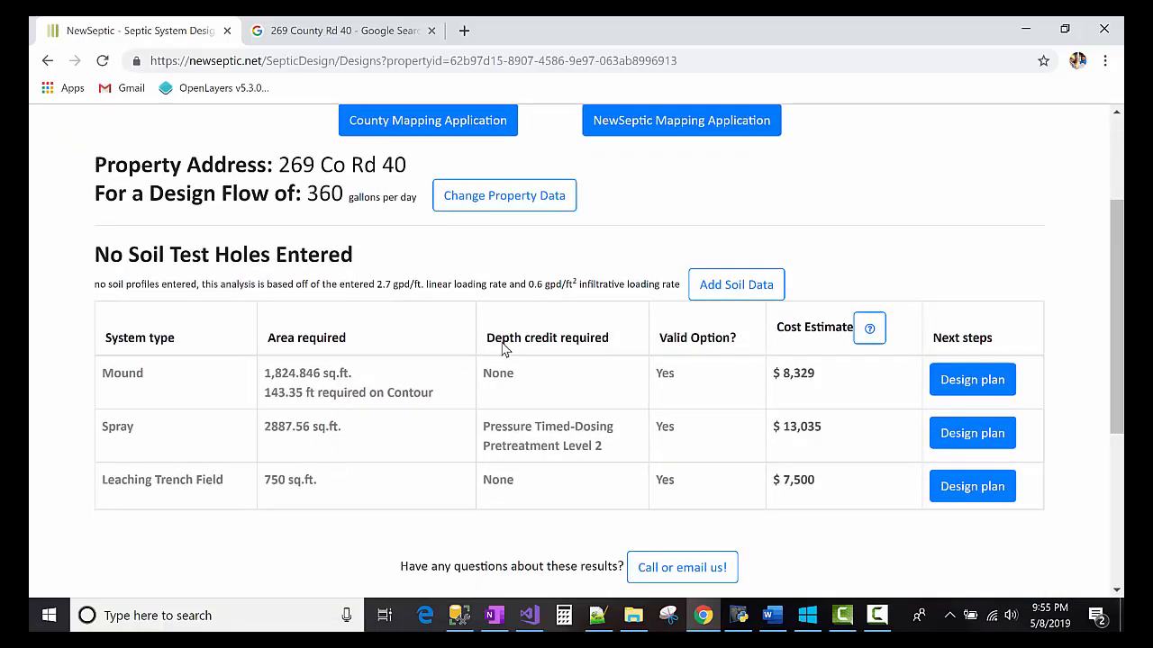
scroll(539, 315, up, 2)
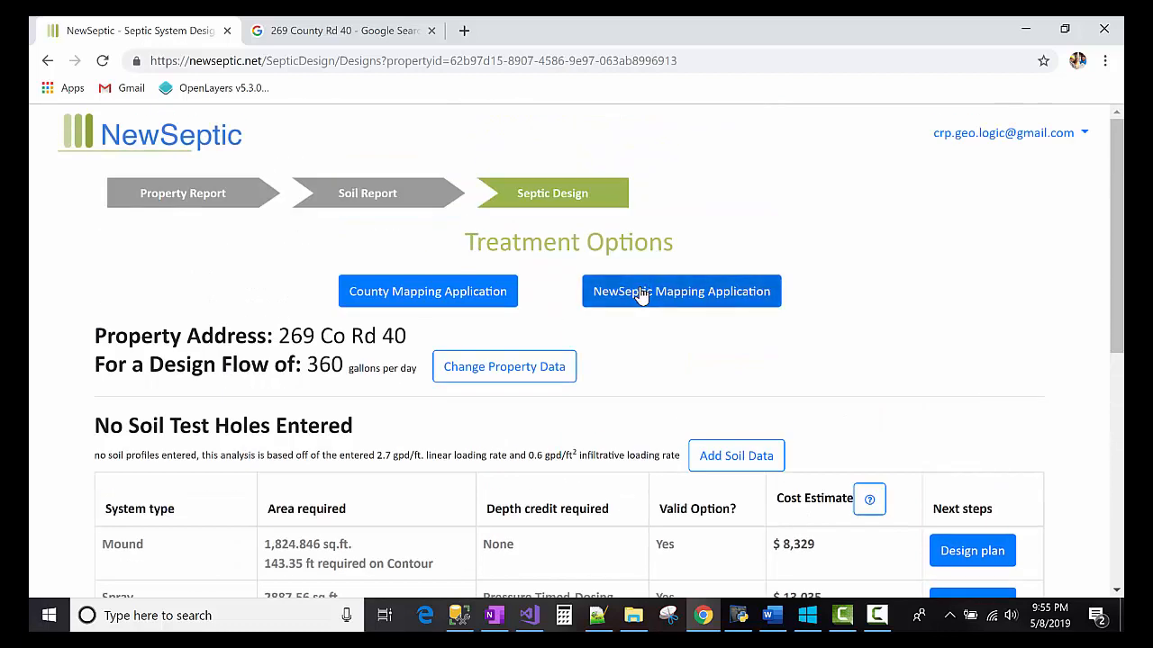
click(641, 298)
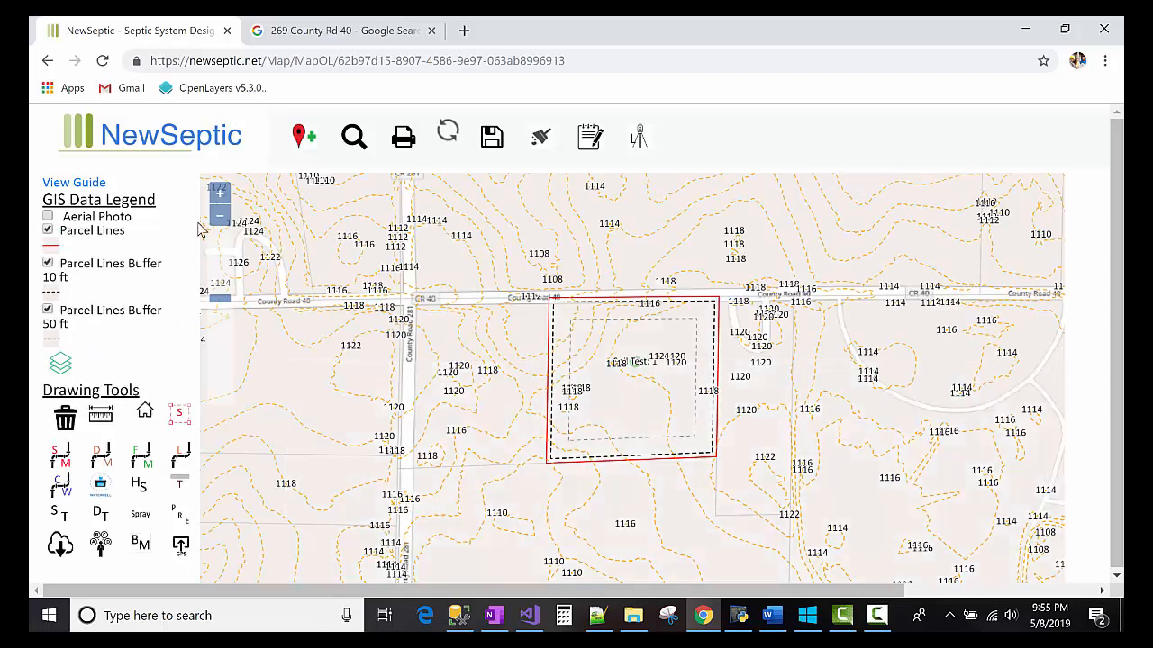
- Zoom in on the parcel, hide the 50 ft parcel buffer, and drag Soil Test 1 to a new spot
click(220, 194)
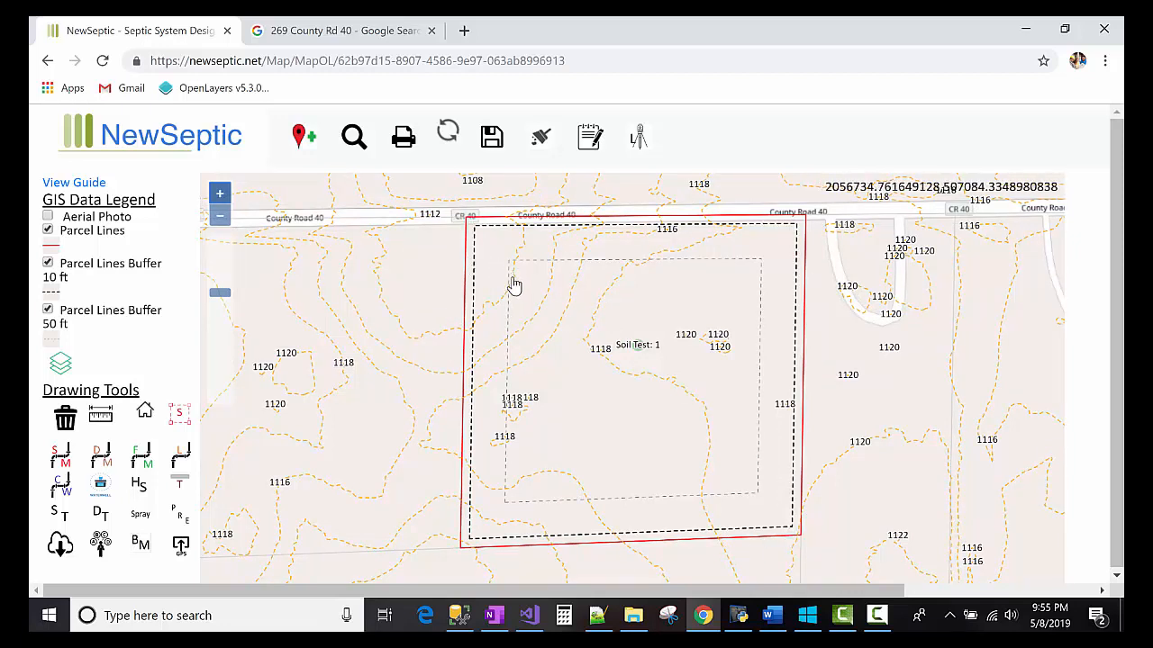
click(49, 311)
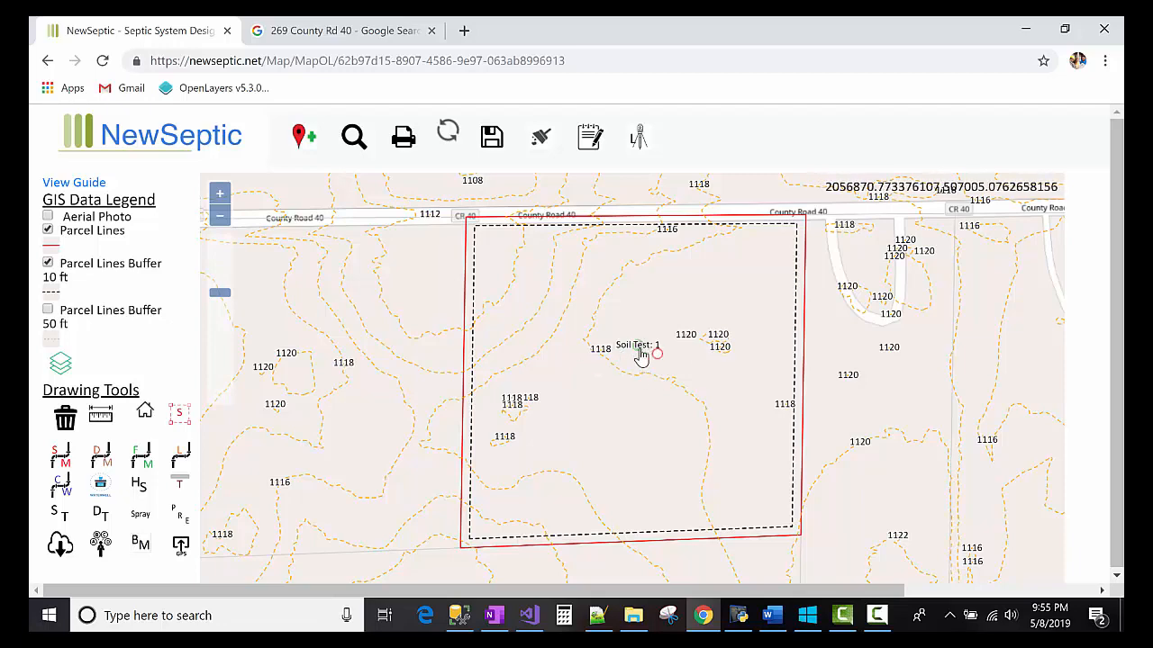
mouse_move(637, 352)
mouse_down()
mouse_move(589, 360)
mouse_move(656, 337)
mouse_up()
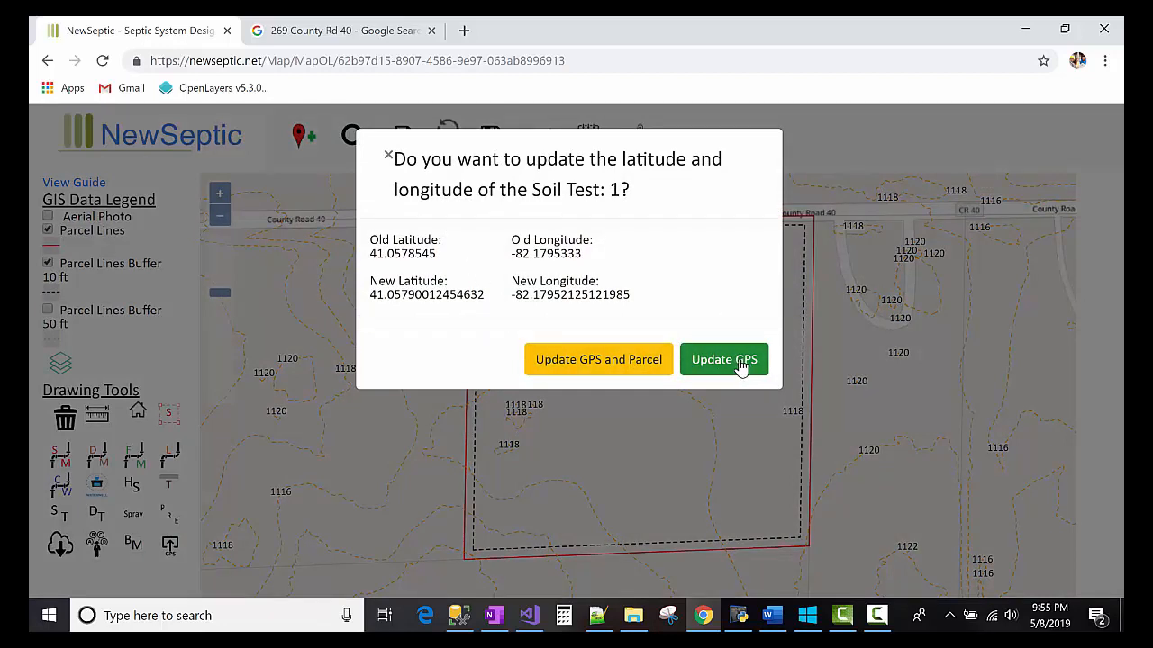
- Dismiss the Soil Test 1 latitude/longitude update prompt, leaving the parcel map visible
double_click(598, 290)
click(598, 290)
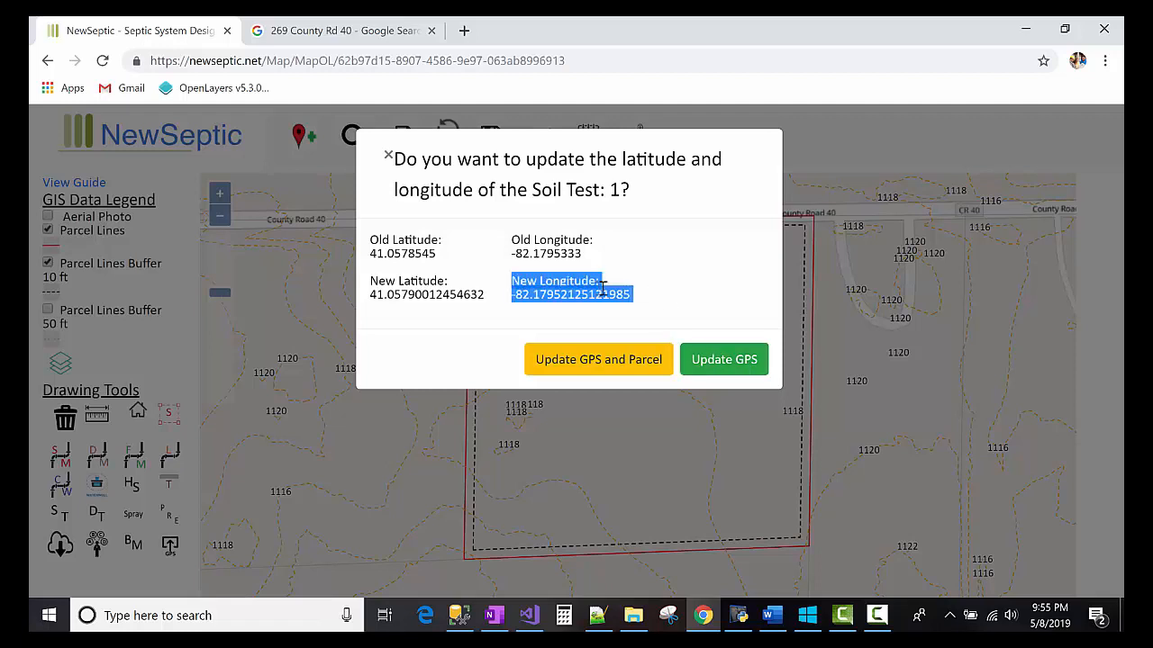
click(642, 317)
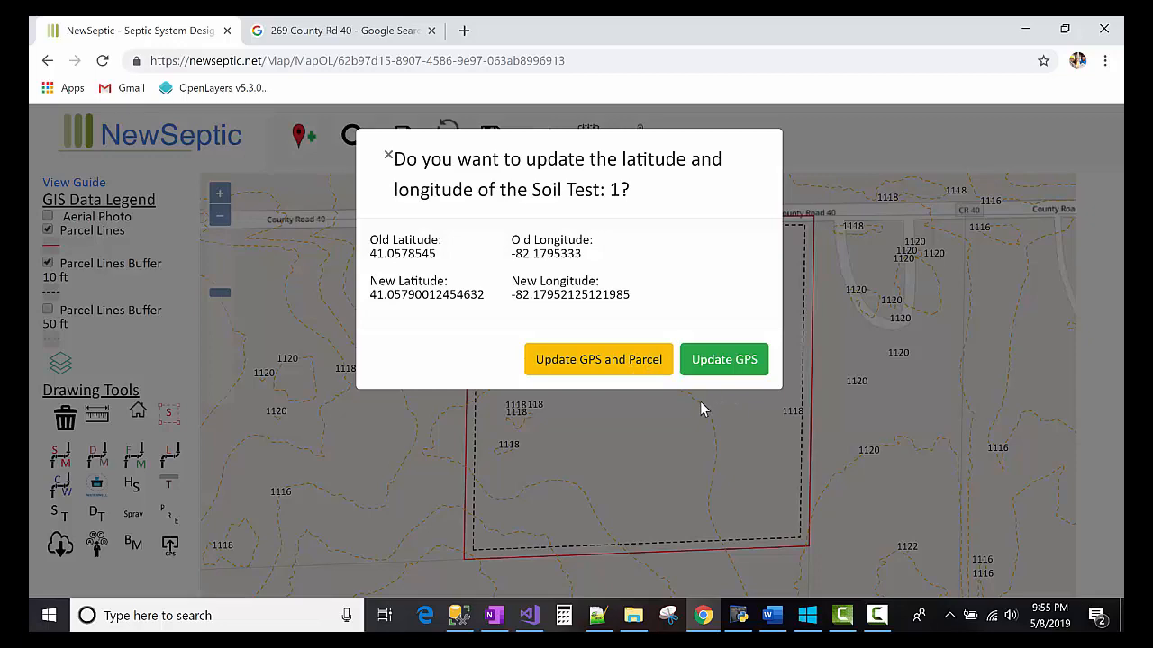
click(388, 156)
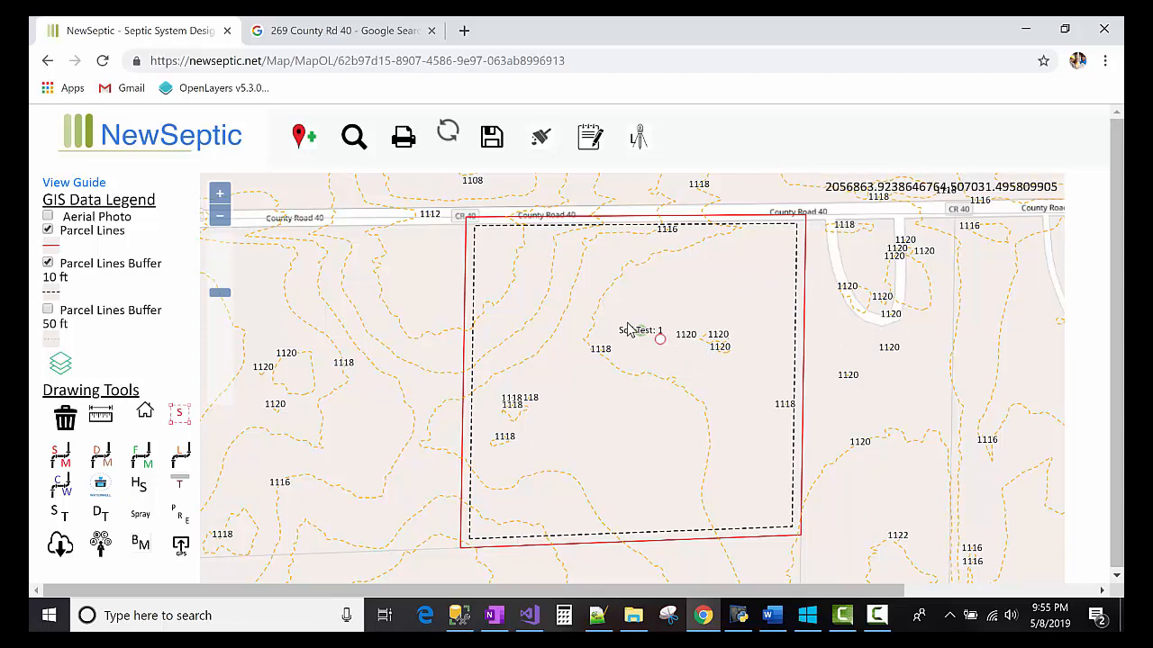
- Draw a curved trench line downhill from Soil Test 1, about 142.6 ft long
click(180, 493)
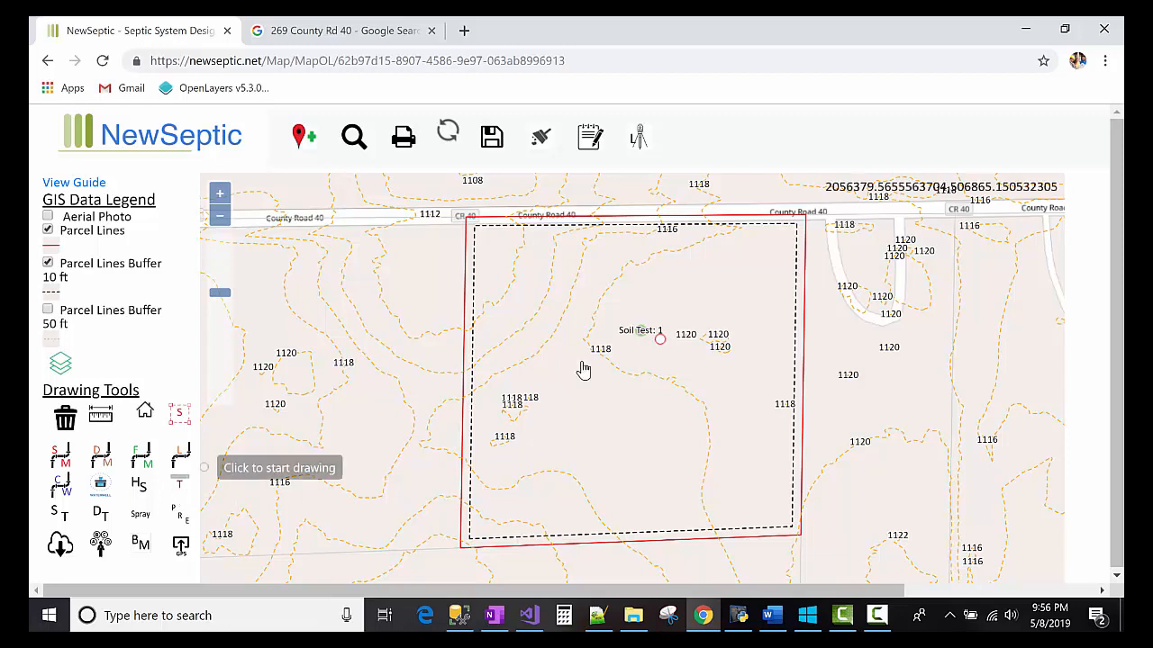
click(702, 387)
drag(712, 412, 715, 501)
double_click(715, 500)
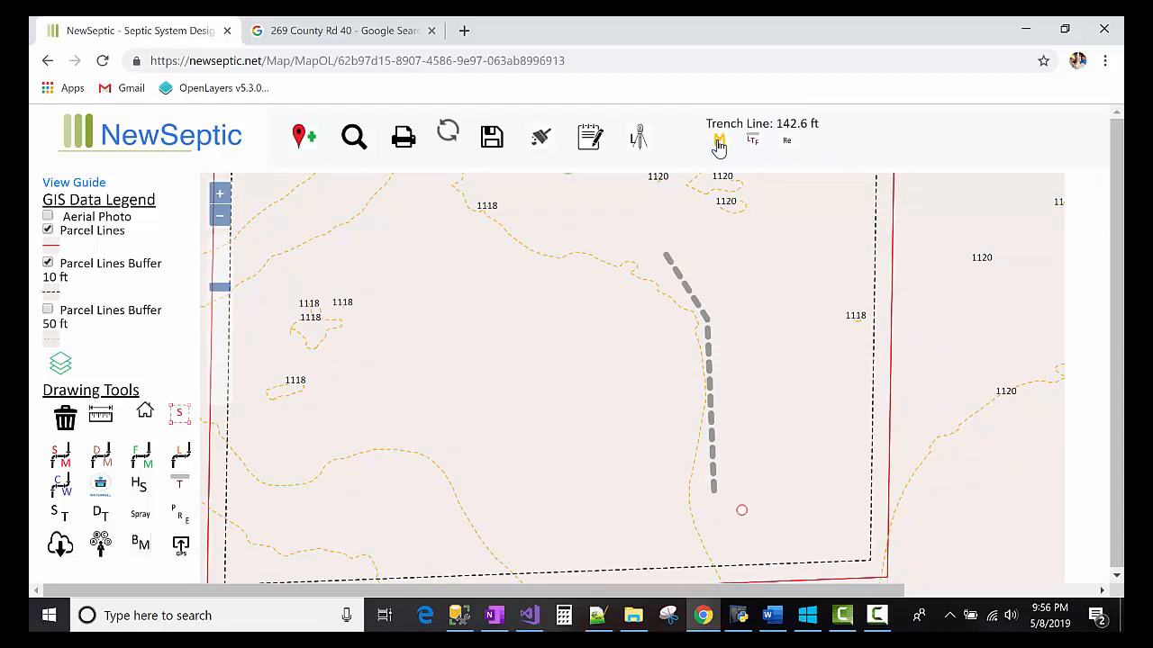
- Record the trench's measured Trench Main length as 140 ft and save
click(593, 143)
scroll(579, 381, down, 3)
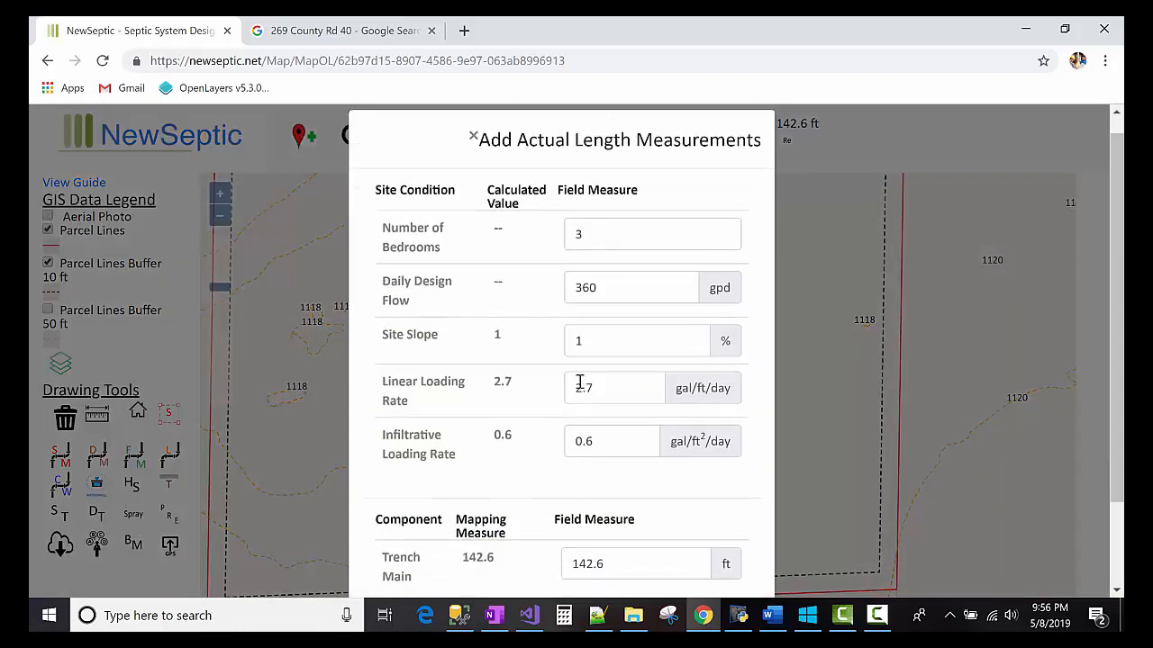
drag(459, 406, 503, 422)
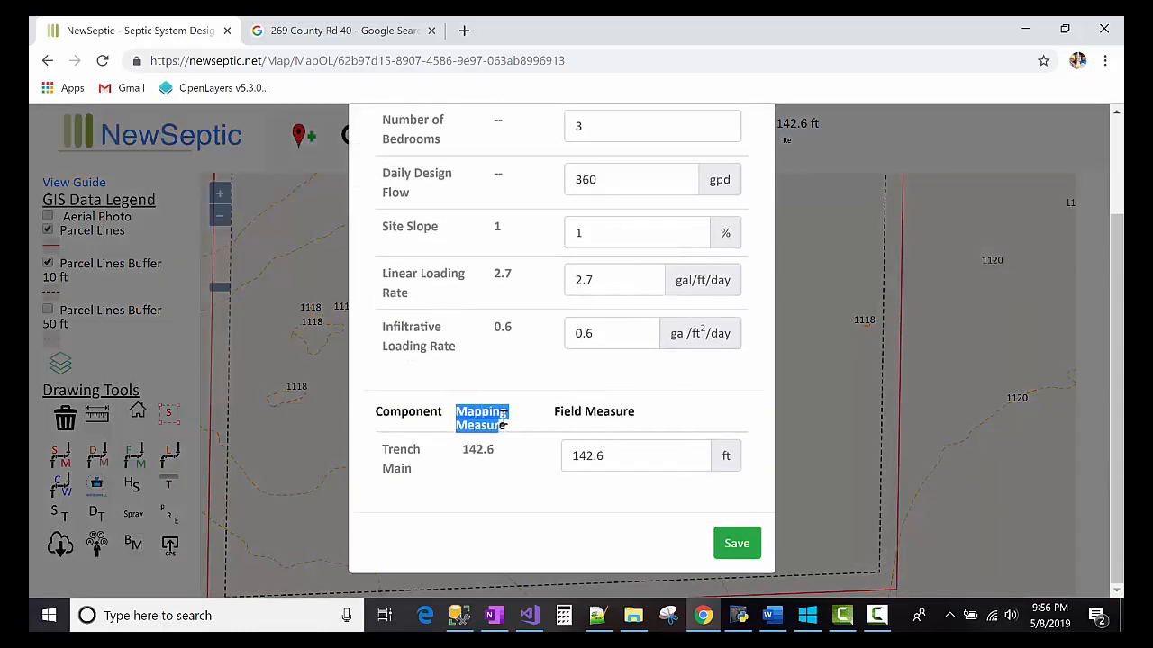
double_click(487, 450)
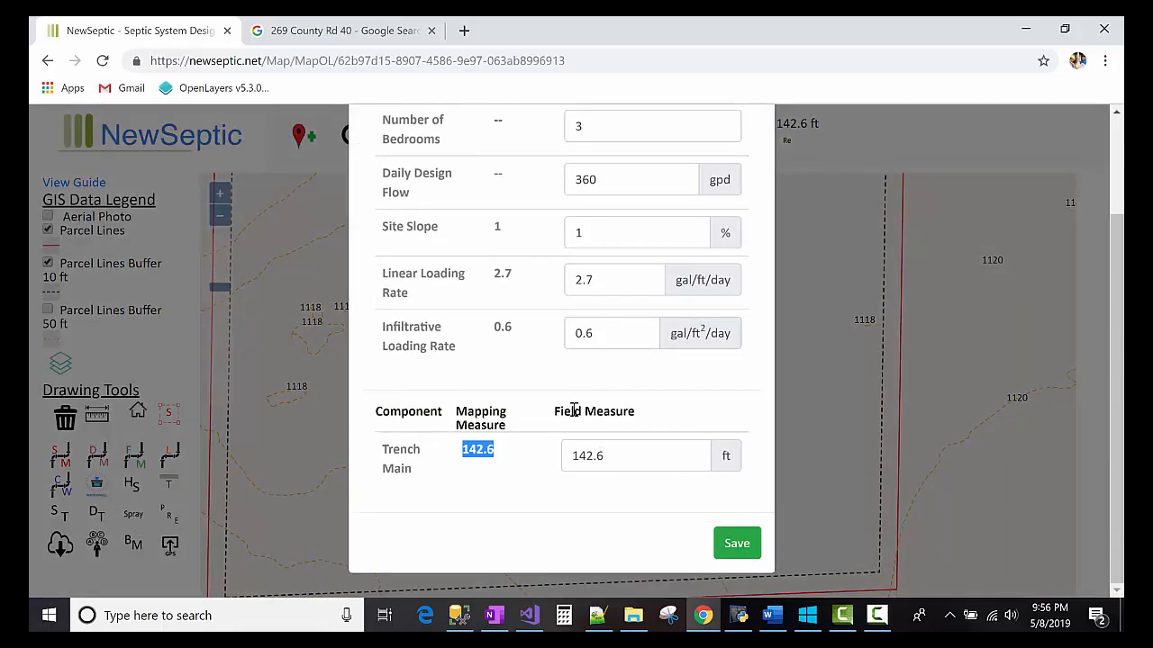
drag(558, 413, 481, 442)
text(140)
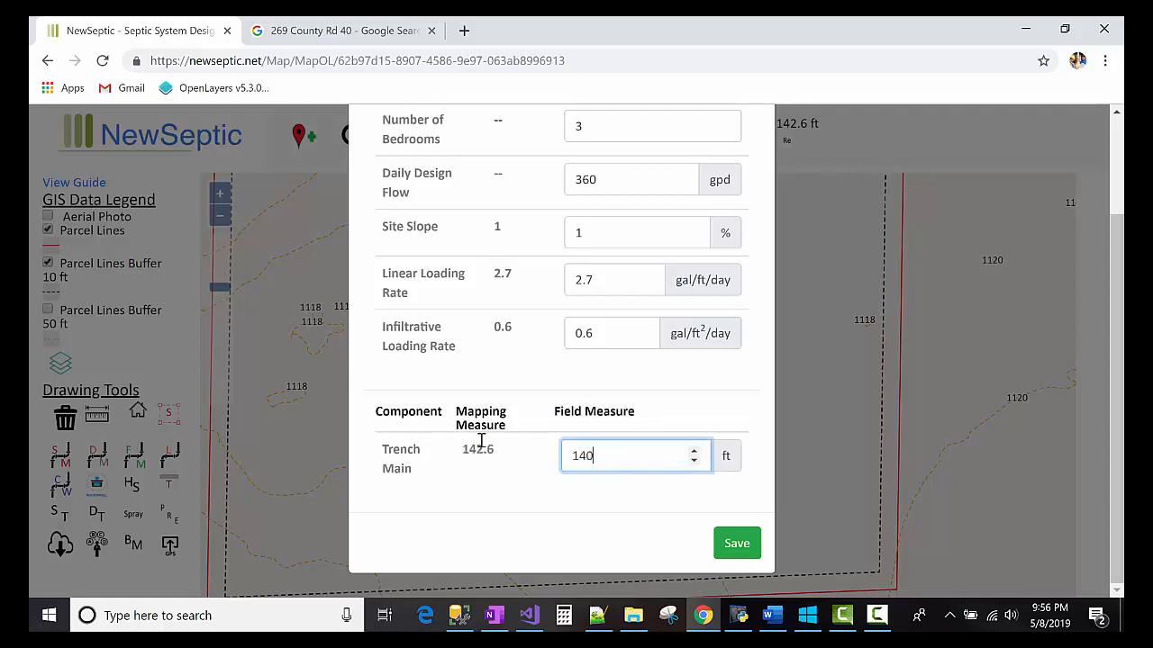
click(725, 540)
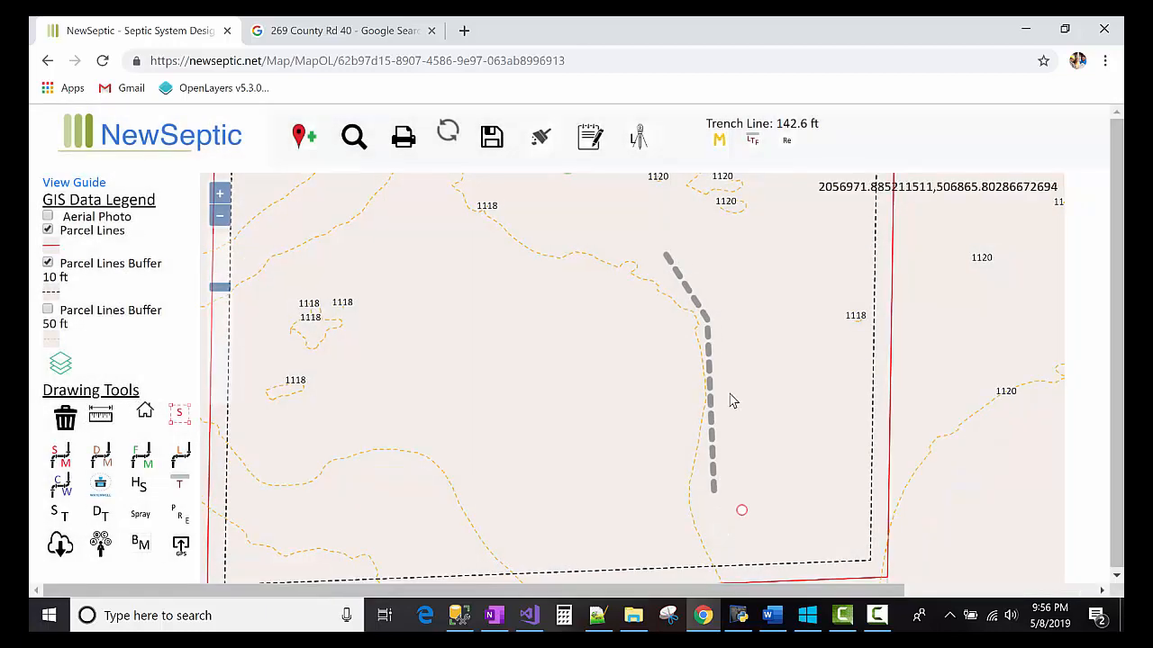
- Set sand treatment depth to 12 inches and generate the 155.6 × 15.7 ft primary mound
click(720, 144)
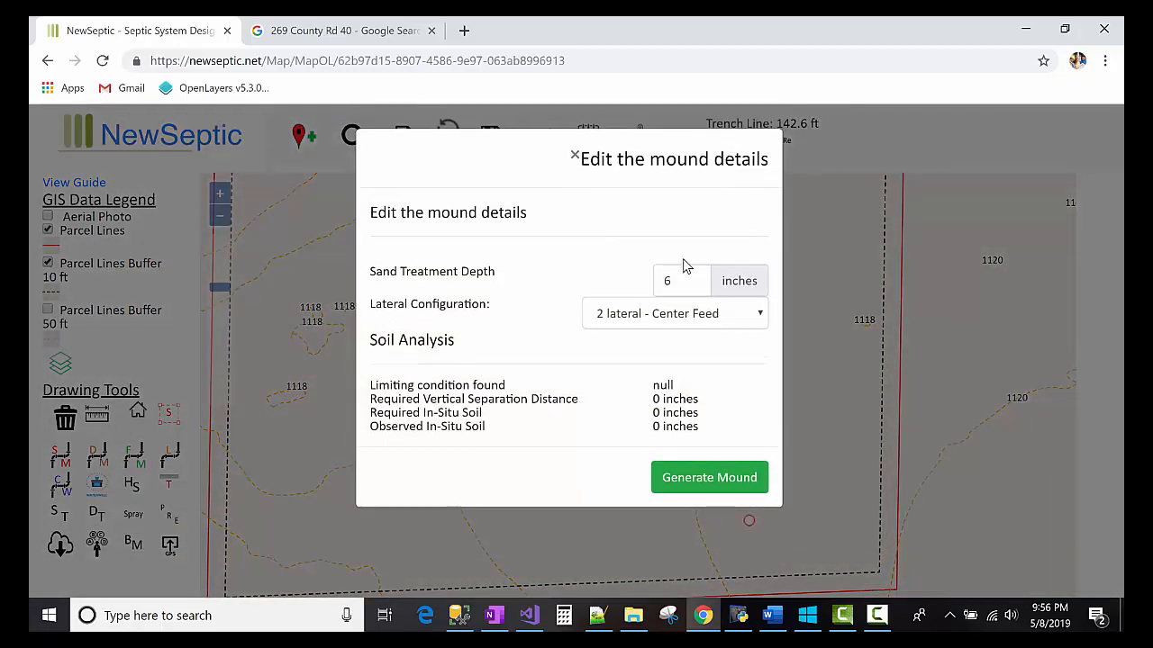
triple_click(467, 272)
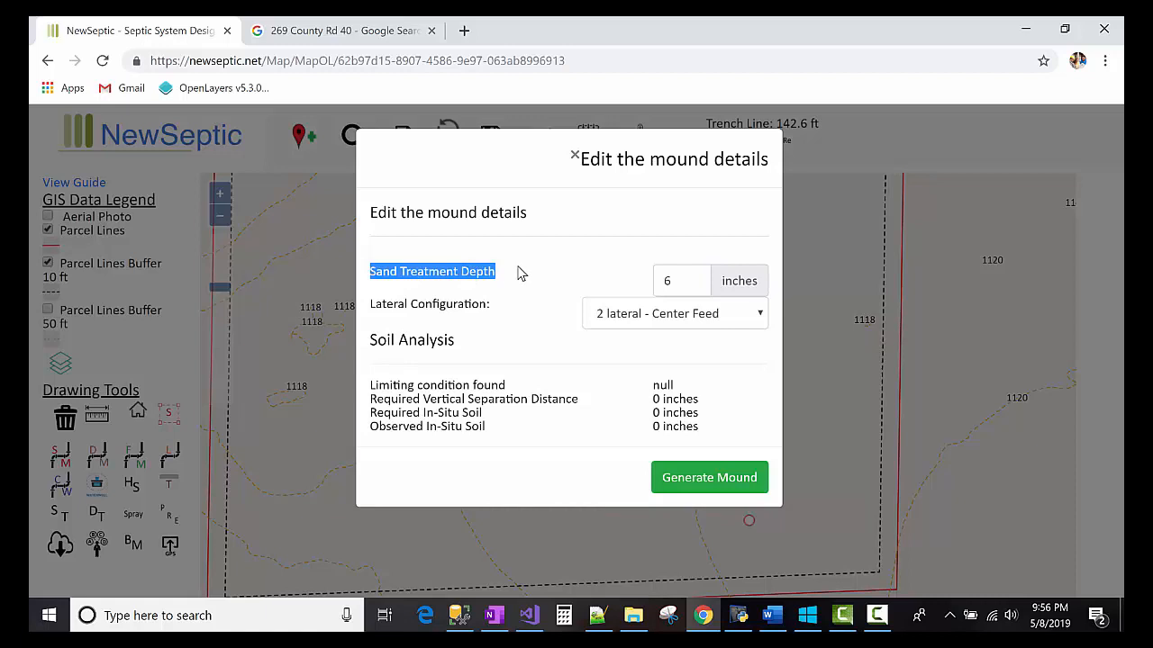
double_click(666, 281)
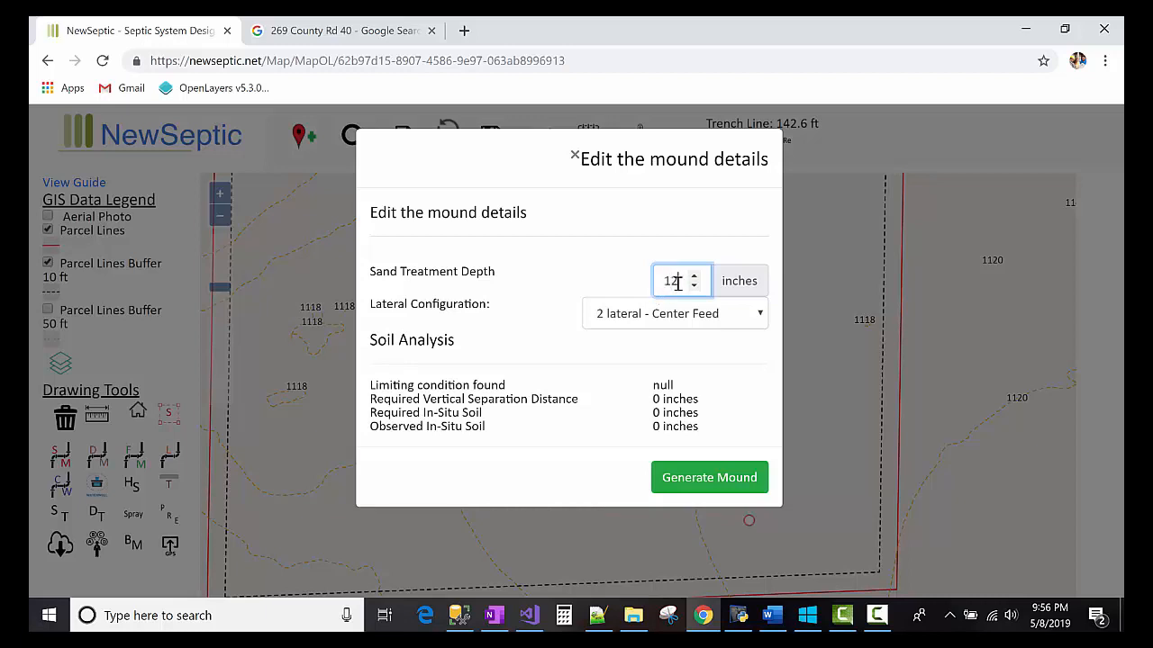
text(12)
drag(369, 386, 708, 438)
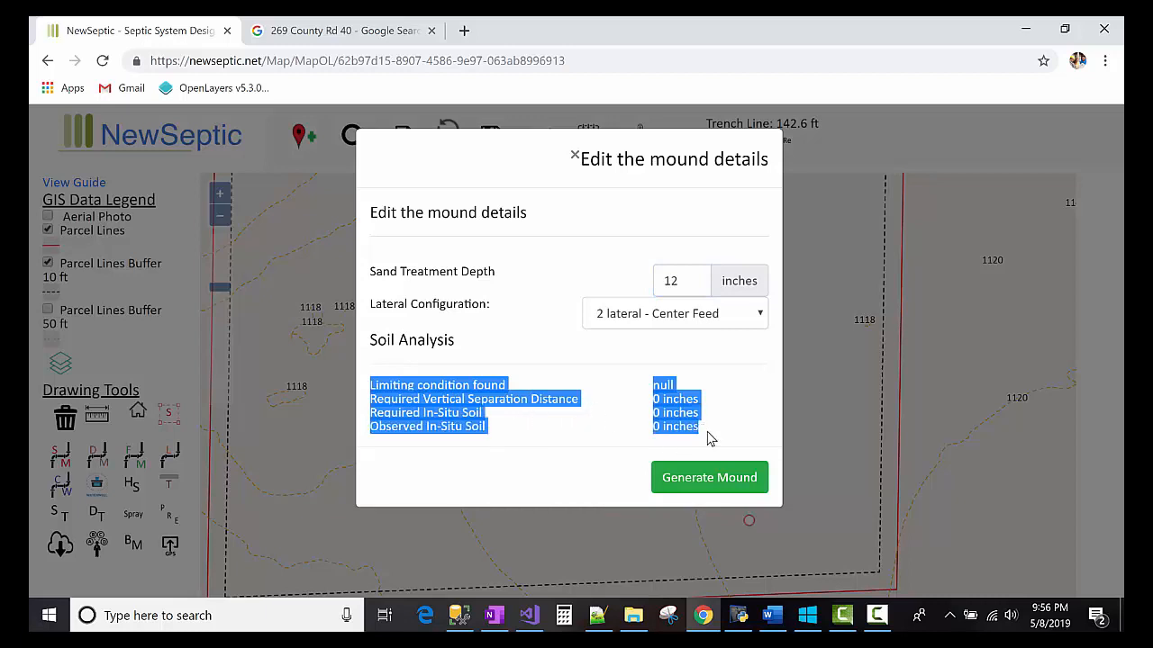
click(701, 425)
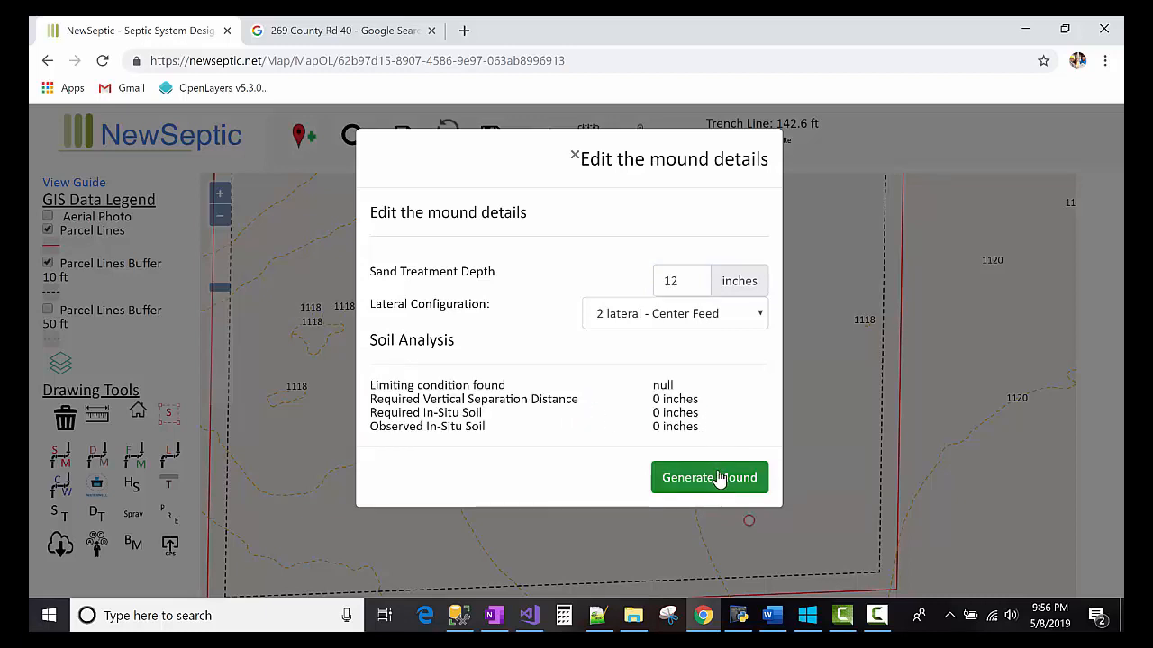
drag(372, 388, 453, 414)
click(652, 414)
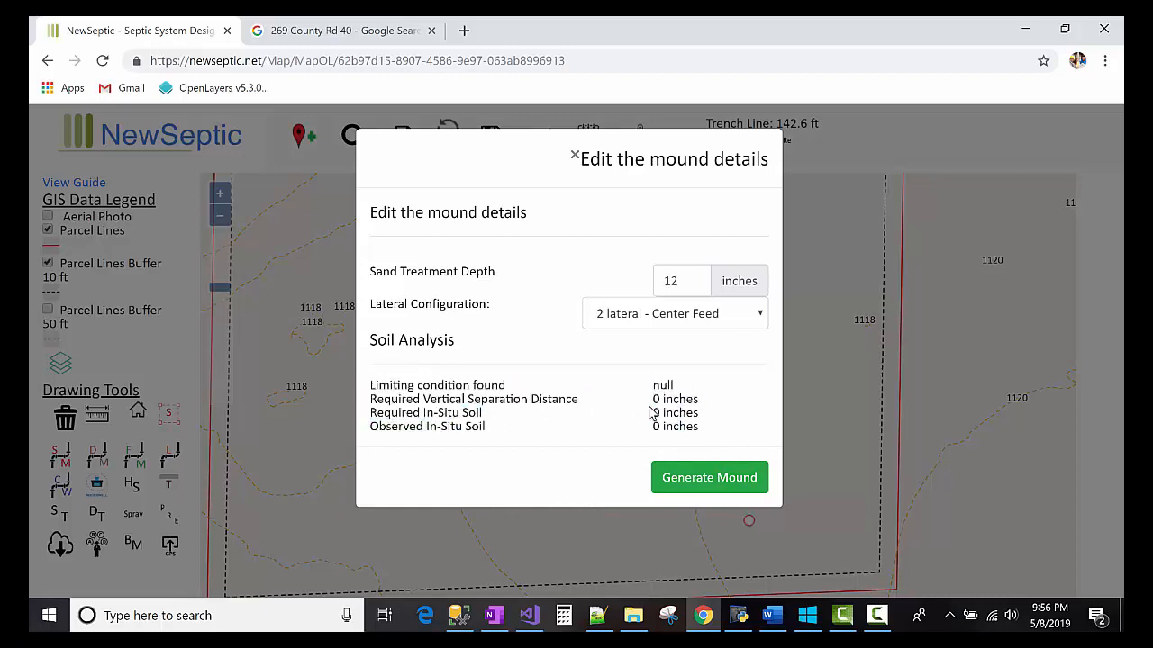
click(693, 478)
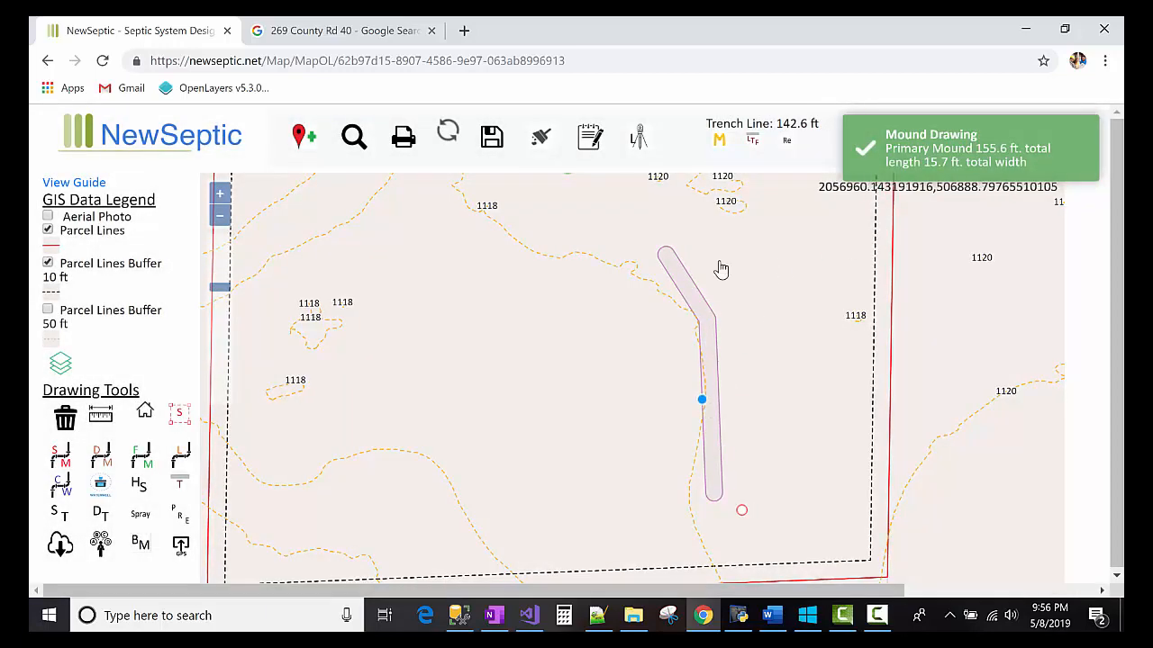
- Add the dashed replacement area and place it parallel along the mound's right side
click(791, 146)
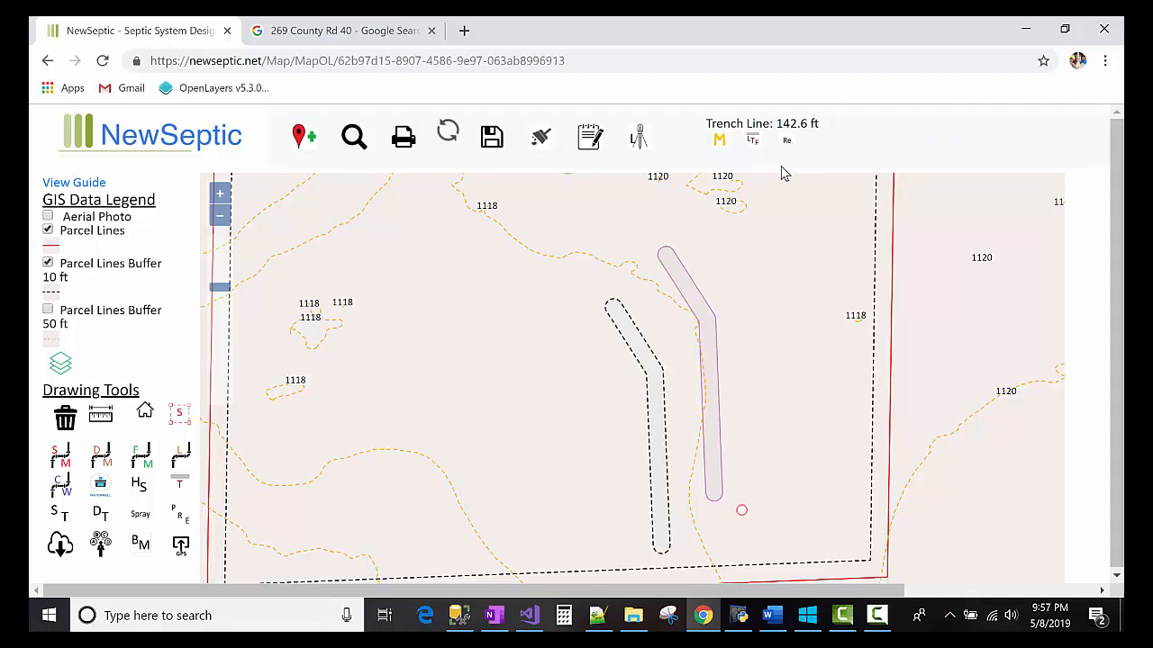
click(655, 429)
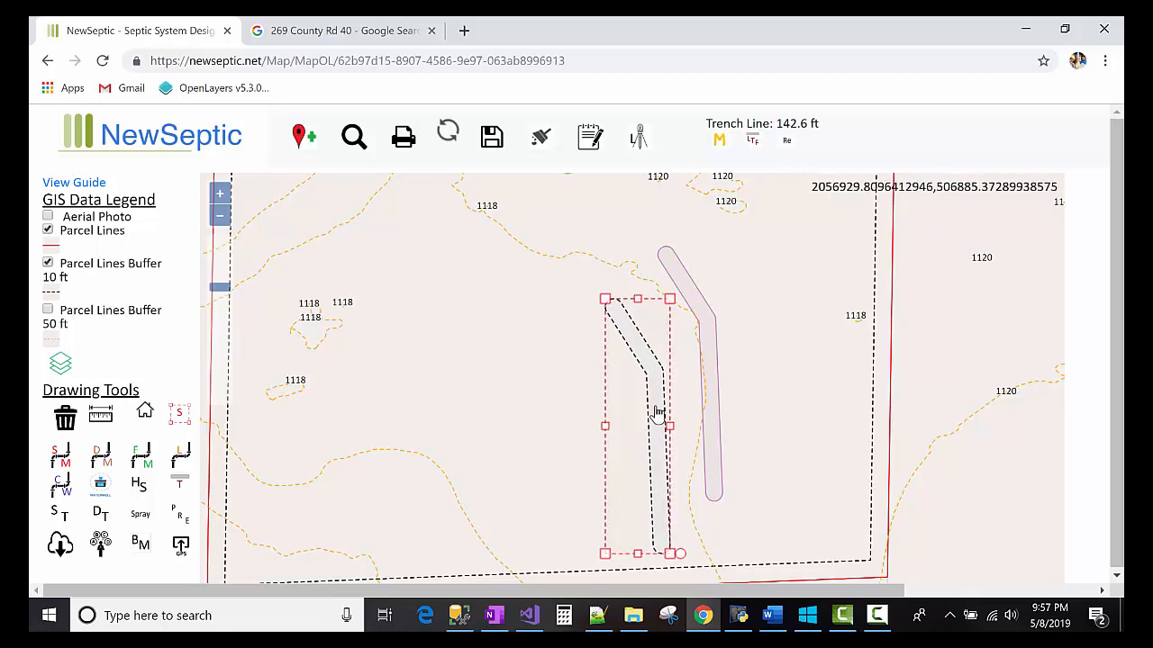
drag(663, 404, 775, 351)
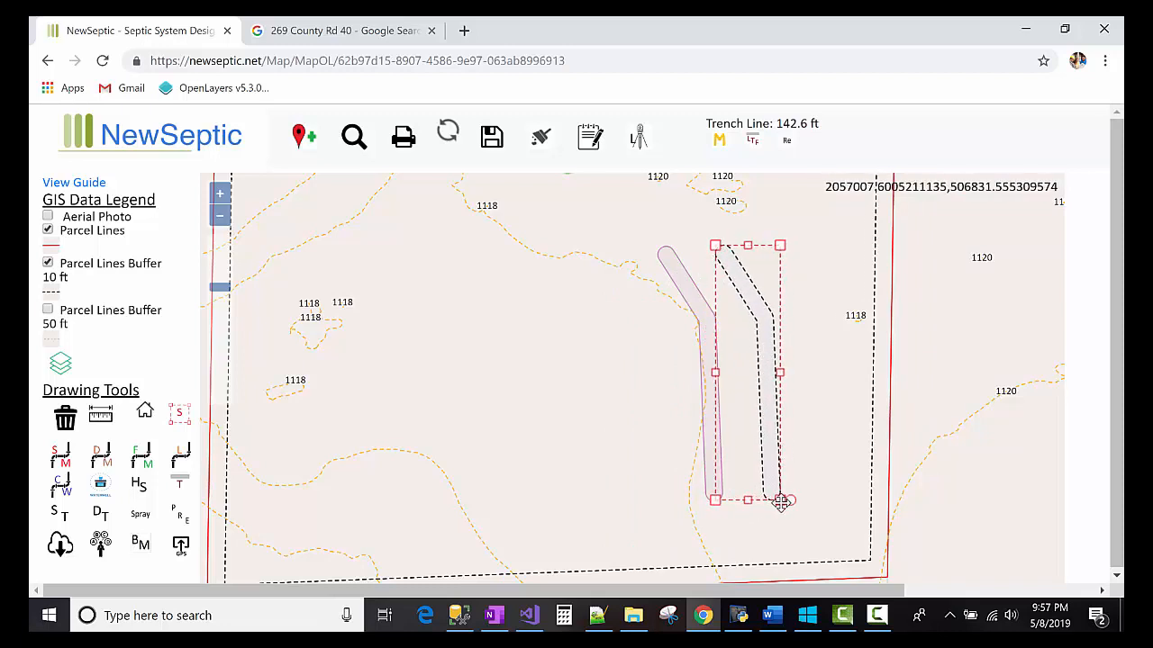
drag(788, 498, 762, 463)
click(577, 358)
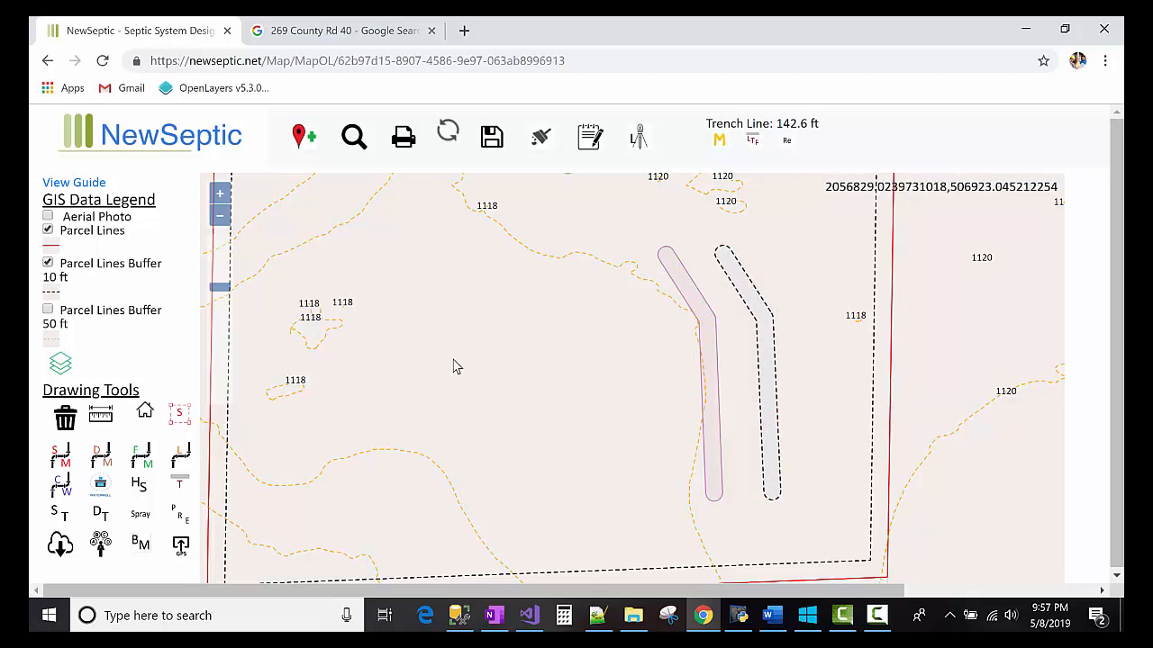
scroll(459, 356, down, 1)
click(144, 411)
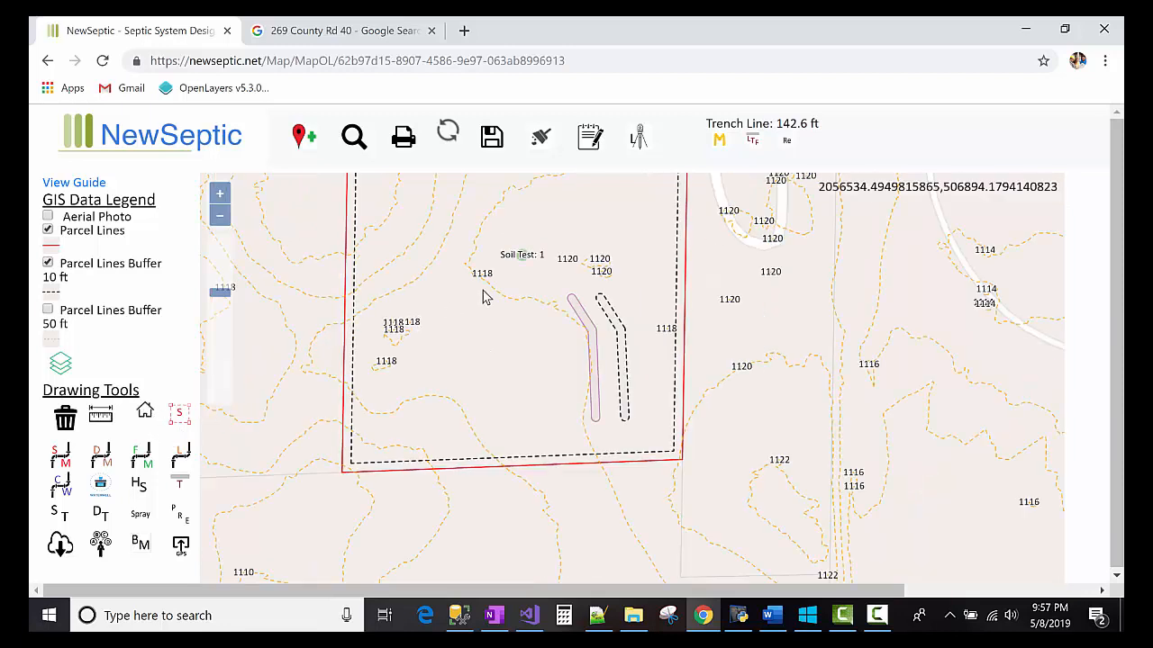
- Draw a four-corner dwelling rectangle left of the mound, labeled '1 bedroom dwelling'
click(470, 279)
click(469, 343)
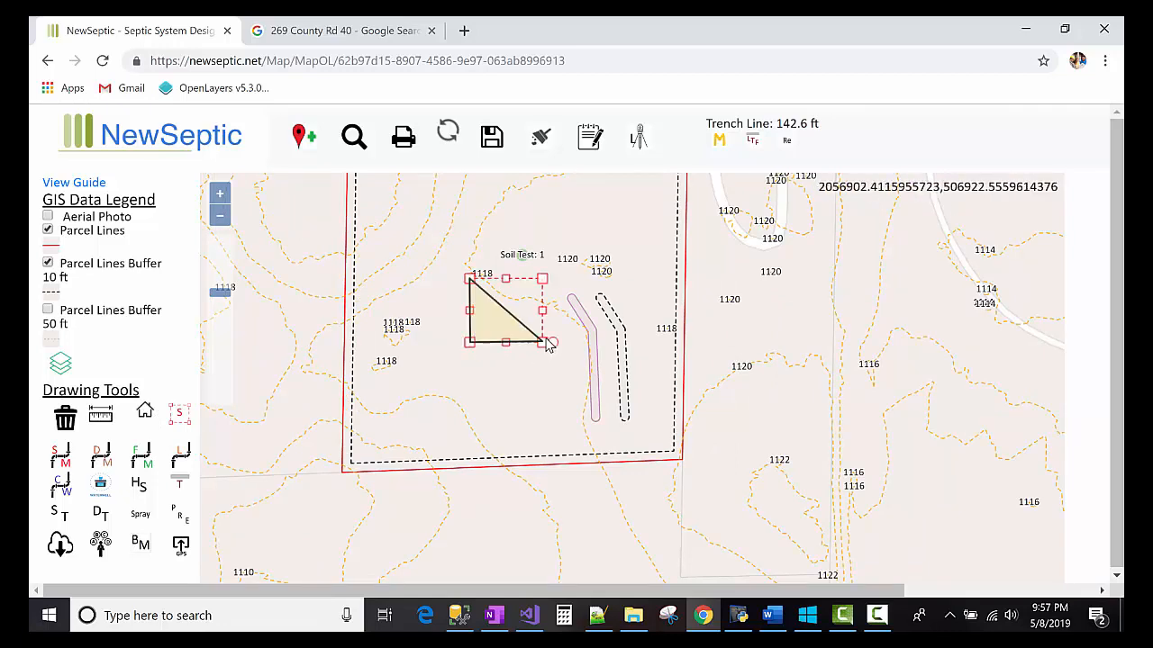
click(545, 342)
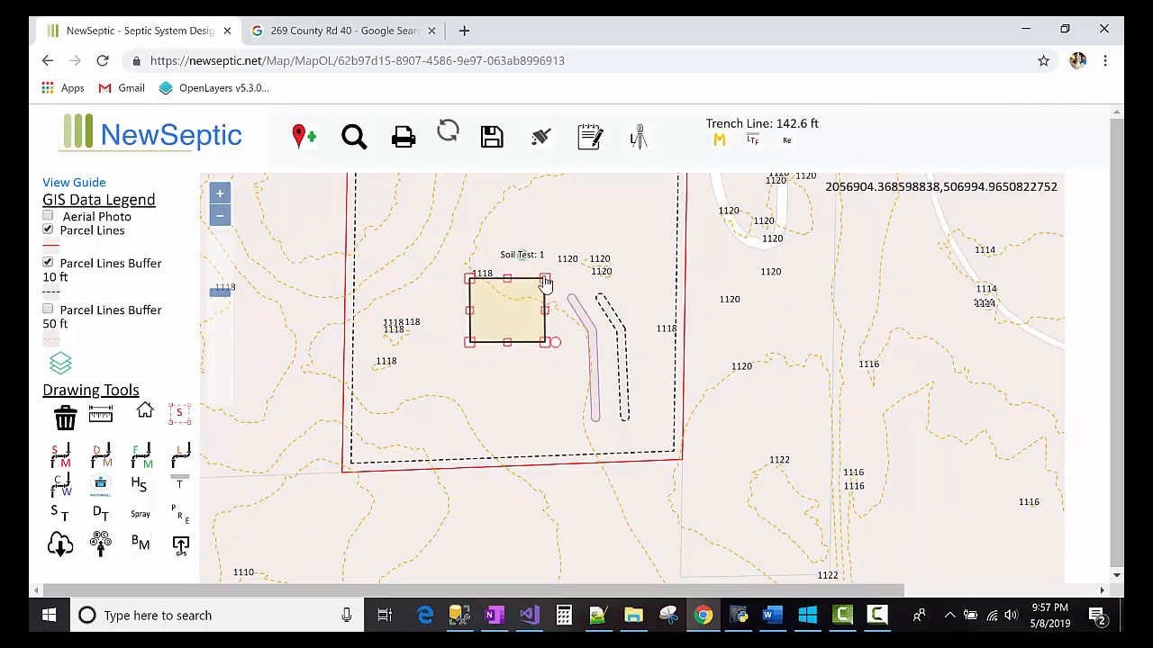
double_click(544, 281)
click(553, 252)
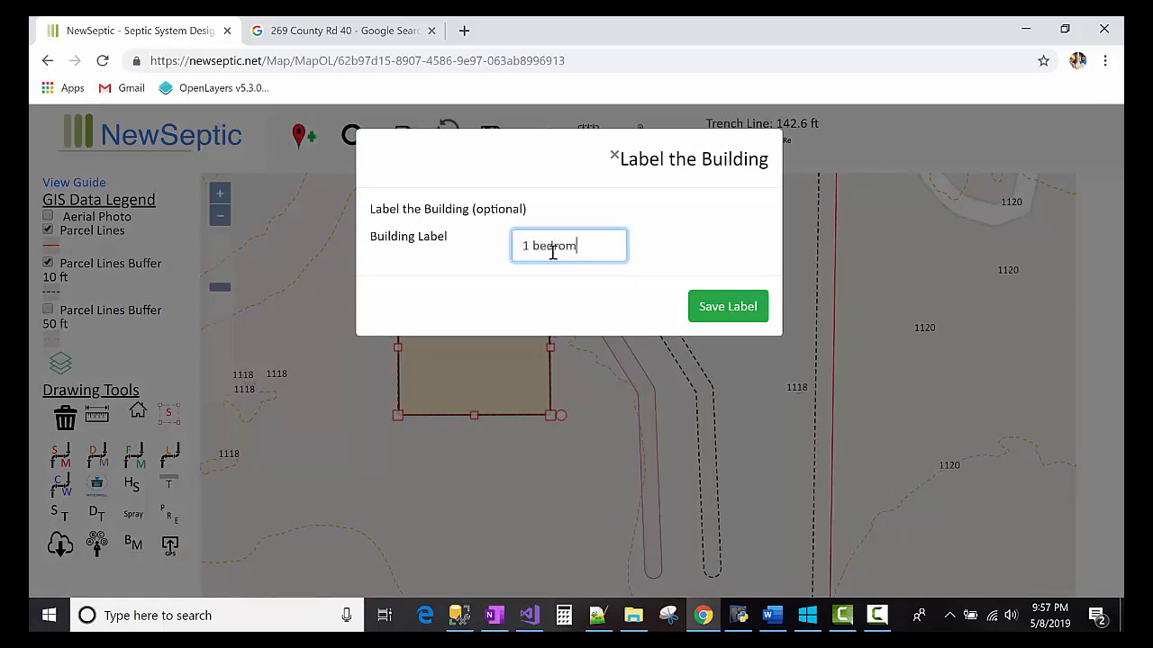
text(1 bedroom dwelling)
click(717, 309)
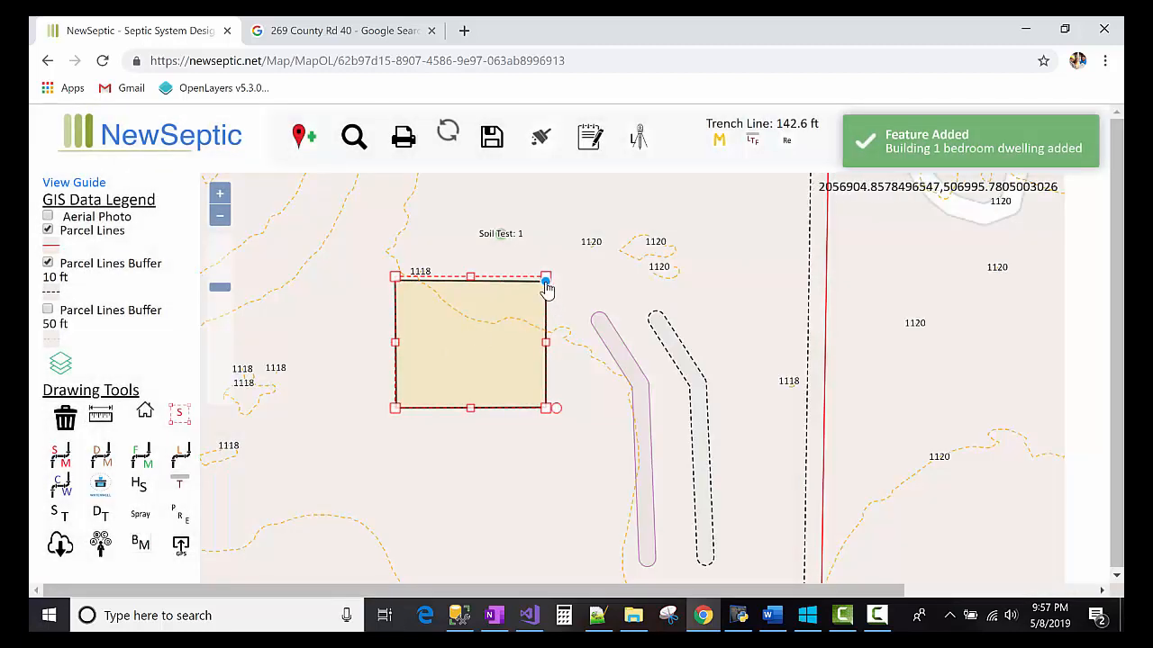
- Show the print layout at 1 in. : 50 ft. scale and bring up Edit Labels
click(407, 146)
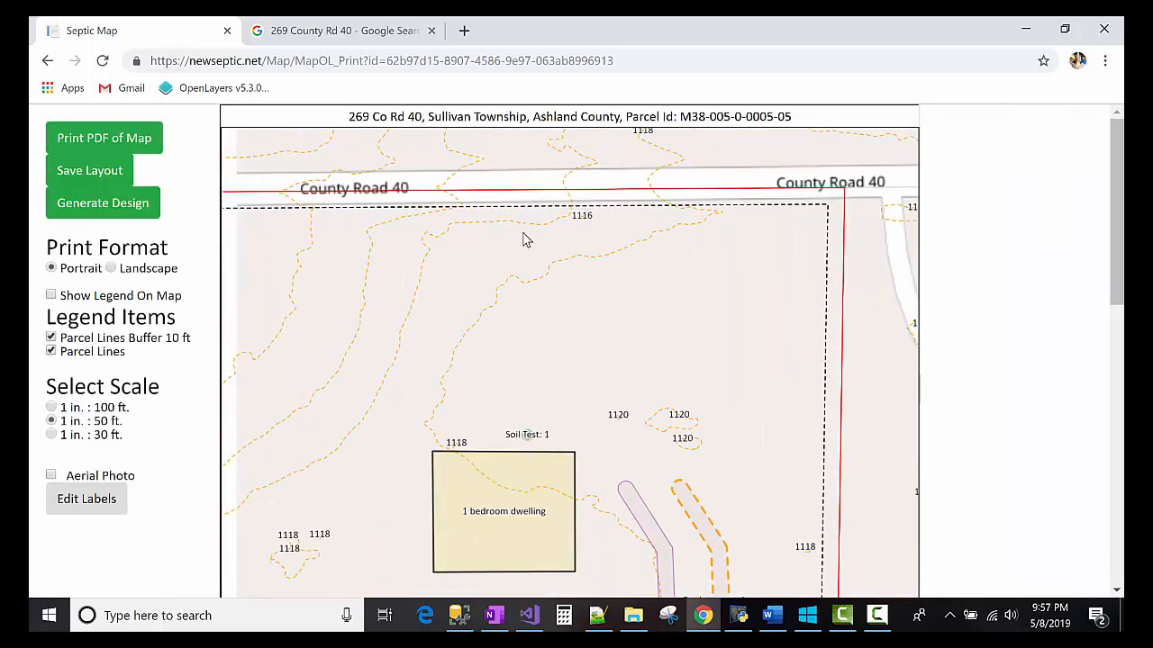
scroll(859, 276, down, 5)
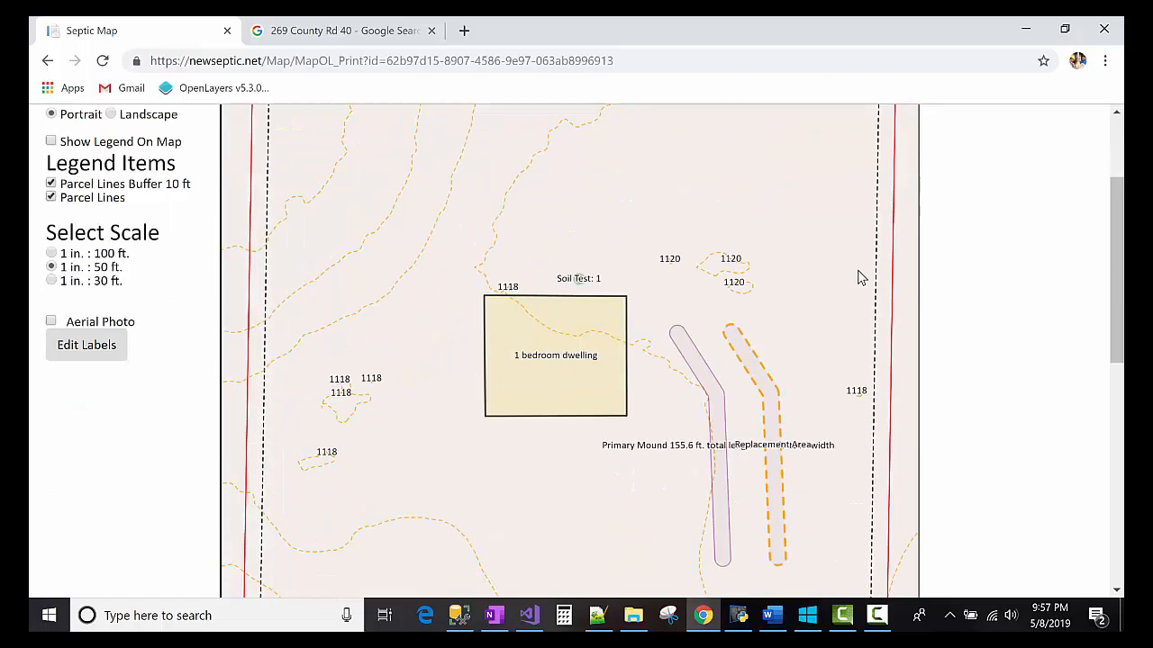
scroll(138, 362, up, 5)
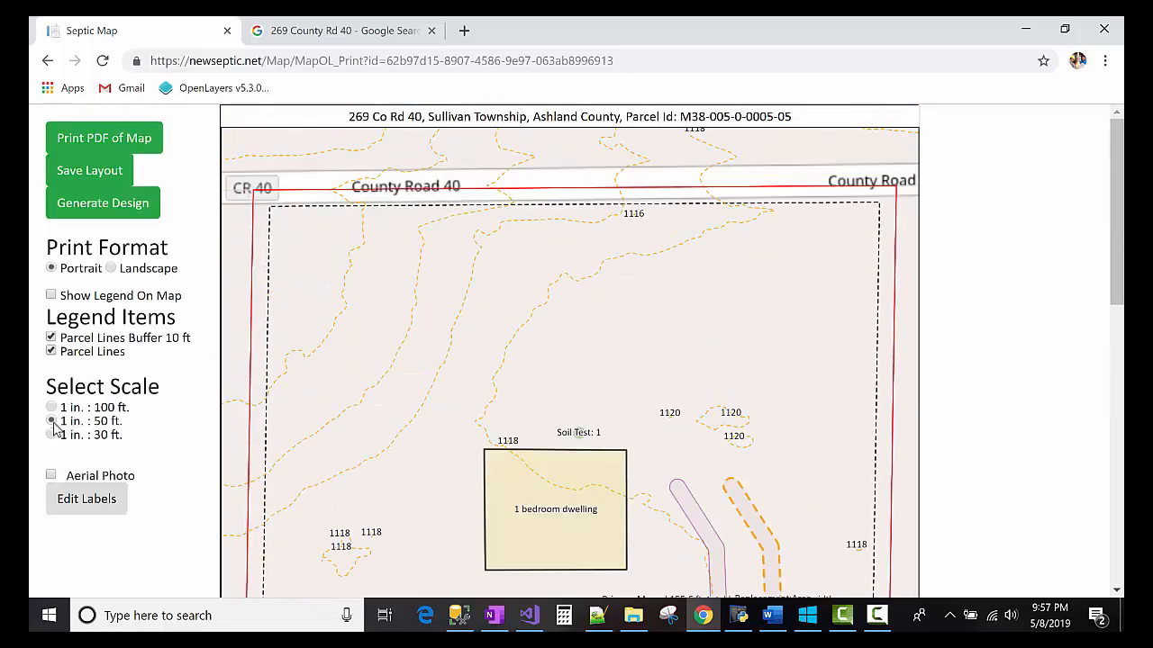
scroll(118, 388, down, 4)
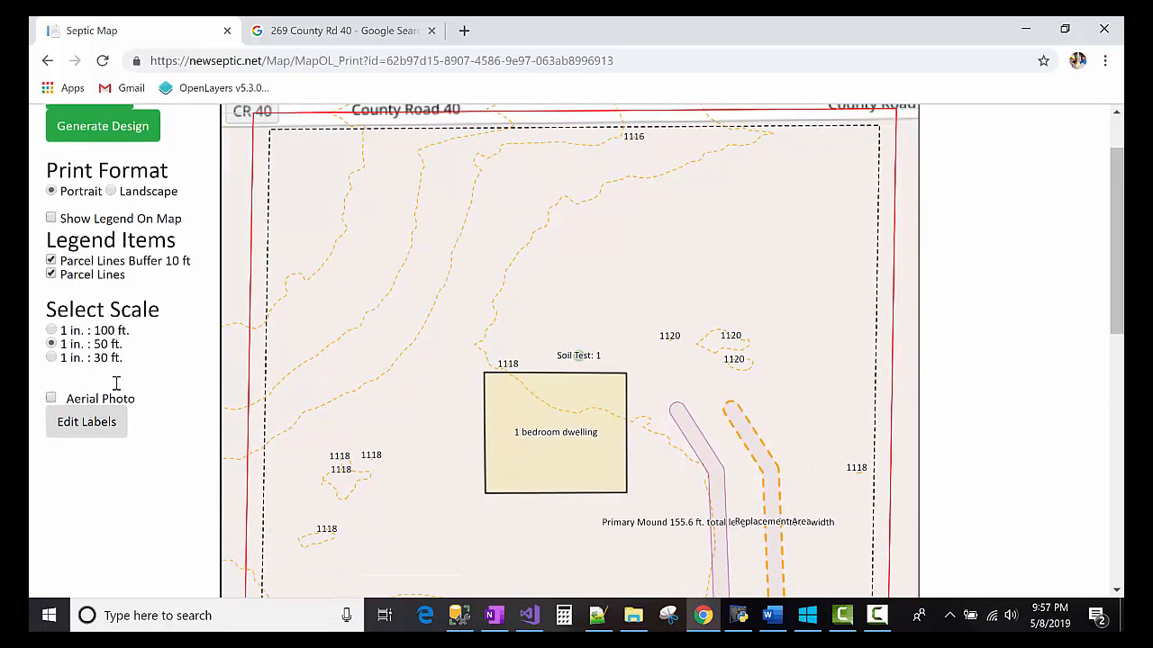
scroll(118, 400, up, 3)
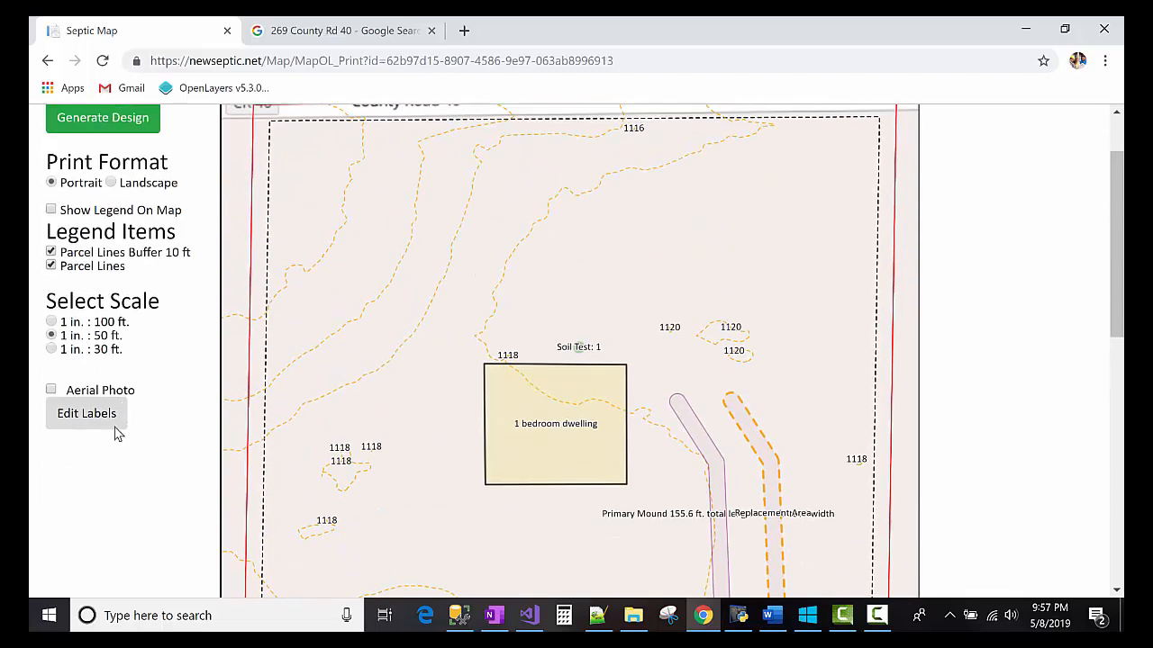
click(91, 417)
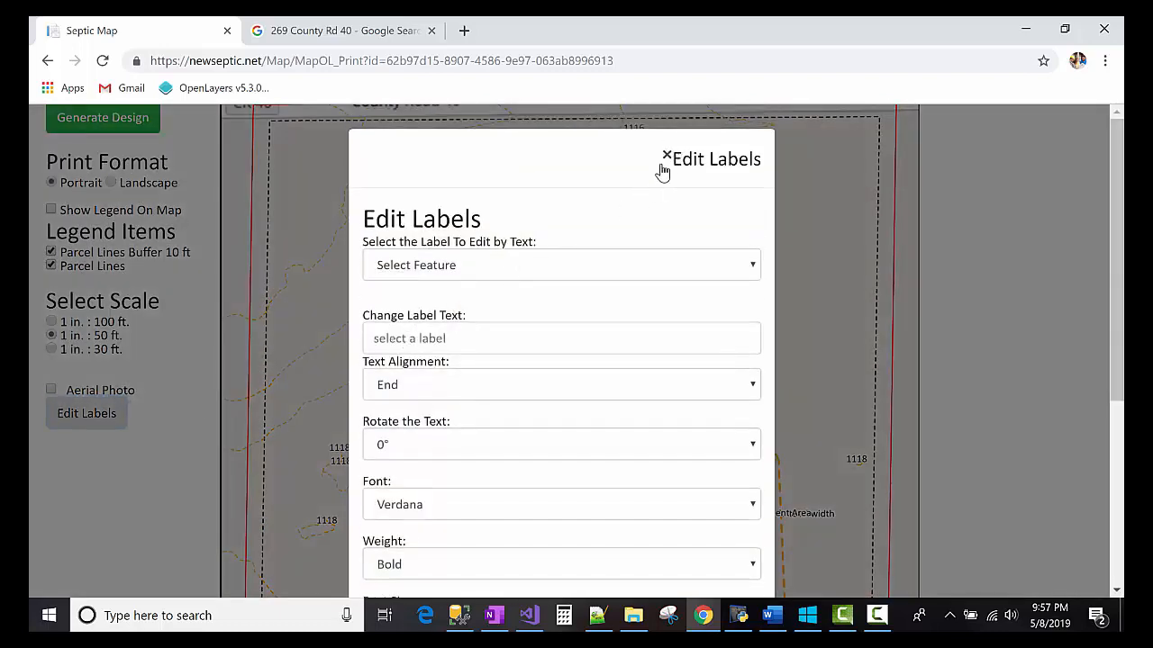
- Set the Mound label to Left alignment with 45° rotation and save it
click(617, 263)
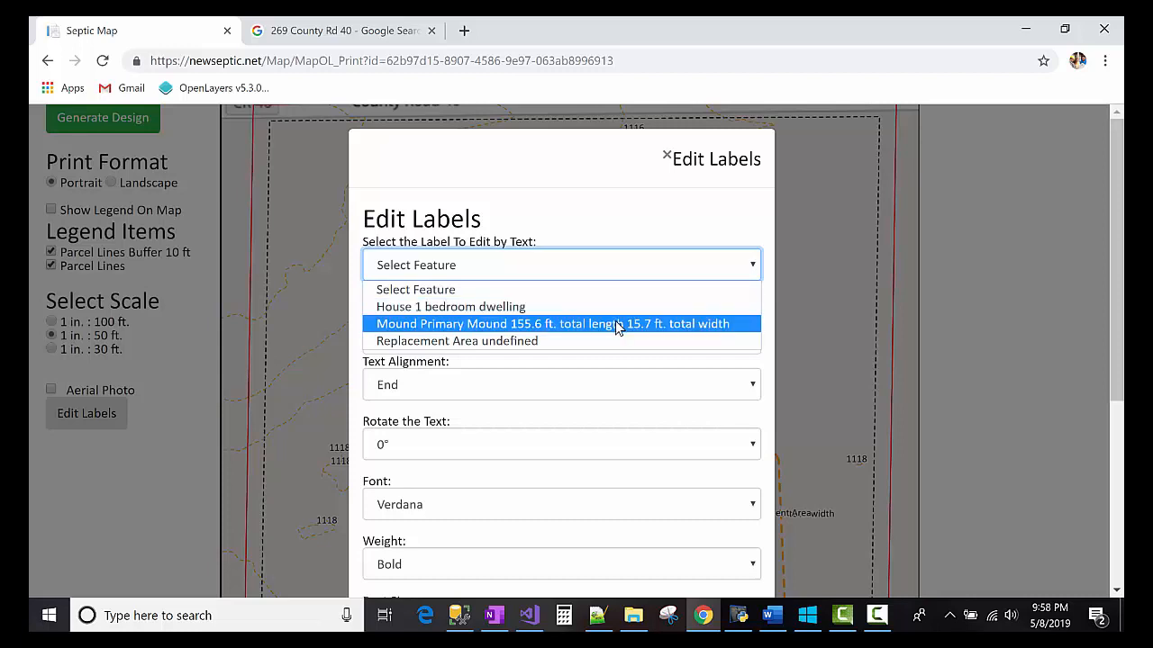
click(618, 324)
scroll(621, 329, down, 2)
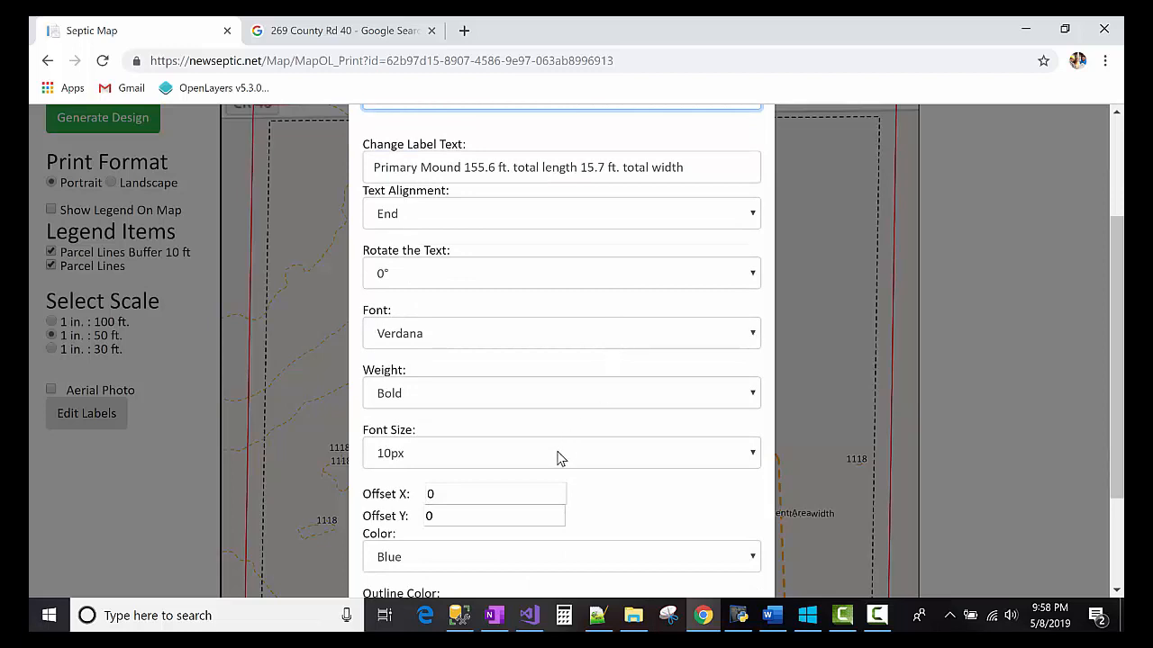
scroll(513, 397, down, 2)
scroll(510, 417, up, 5)
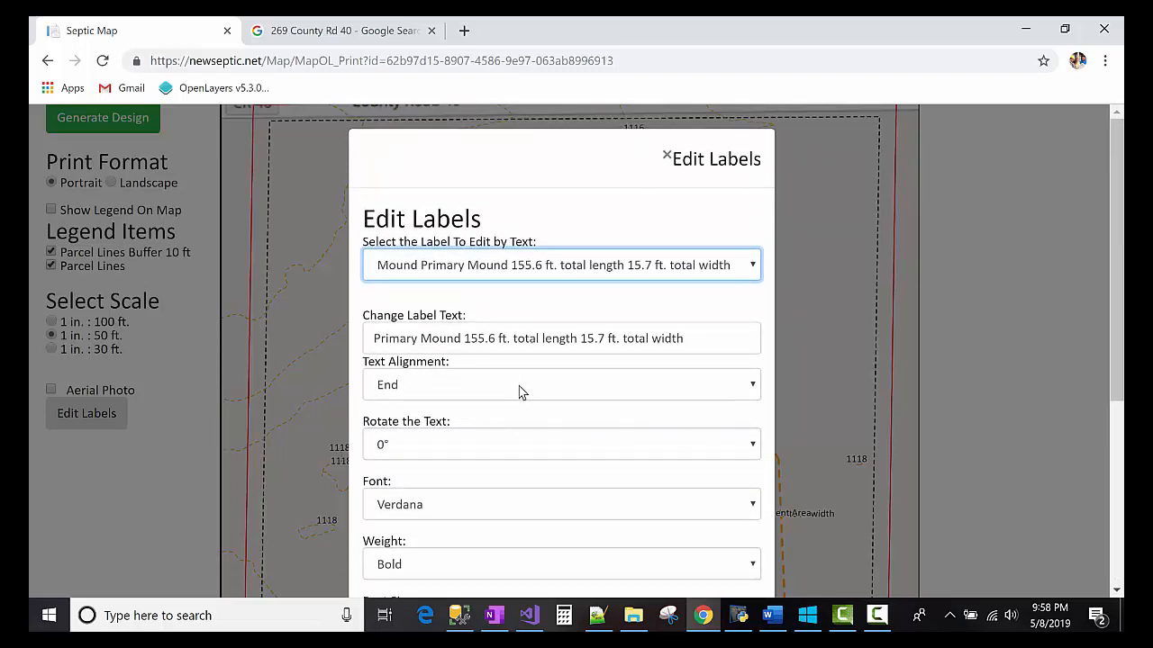
click(519, 392)
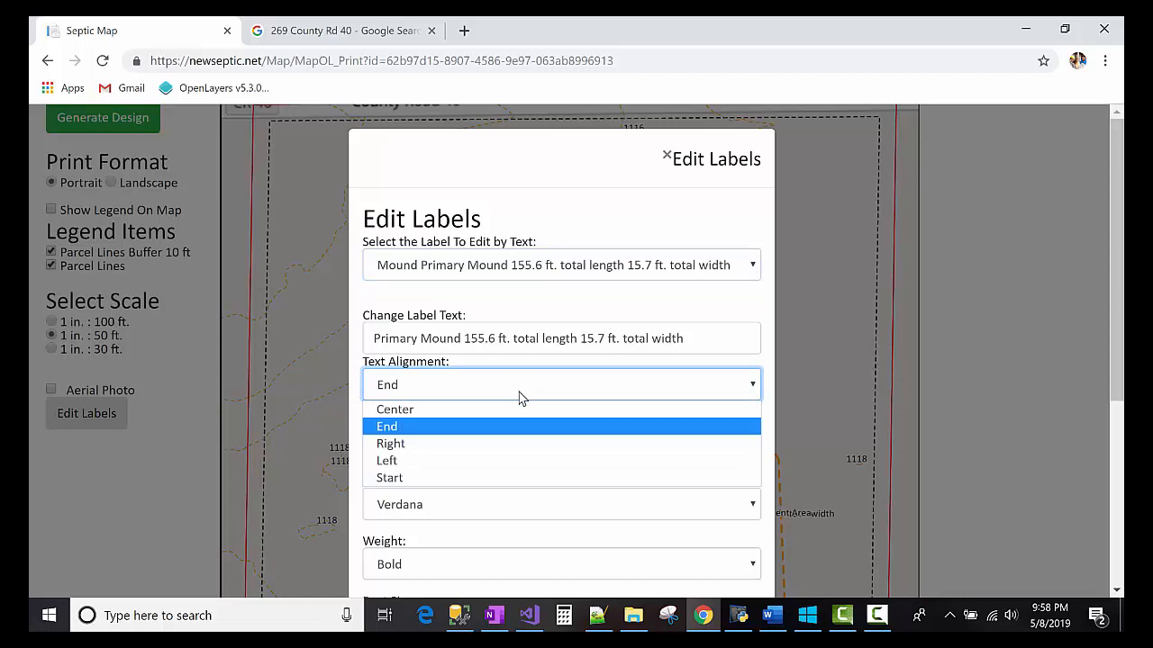
click(517, 460)
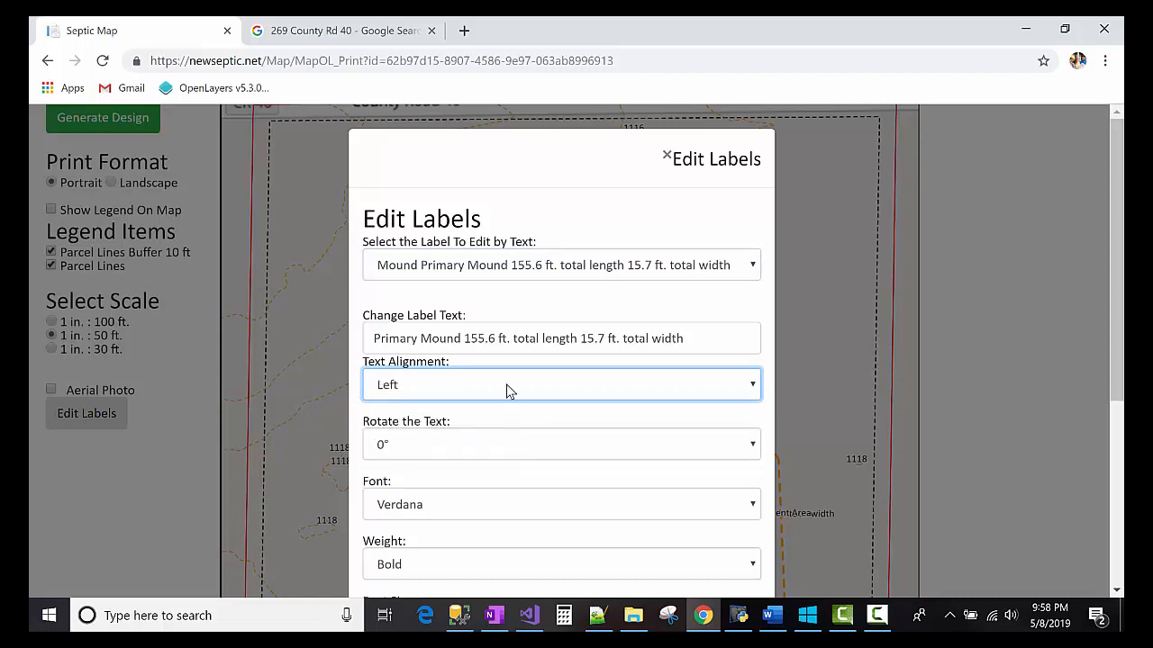
click(504, 441)
click(502, 484)
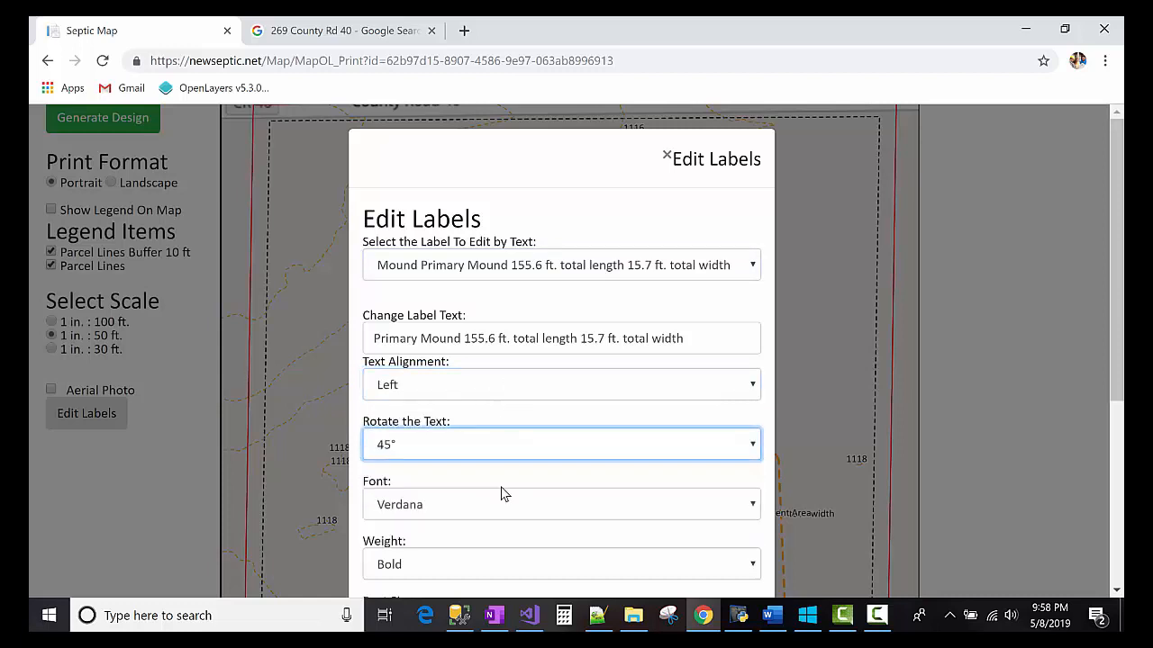
scroll(532, 471, down, 1)
scroll(531, 471, down, 3)
click(734, 544)
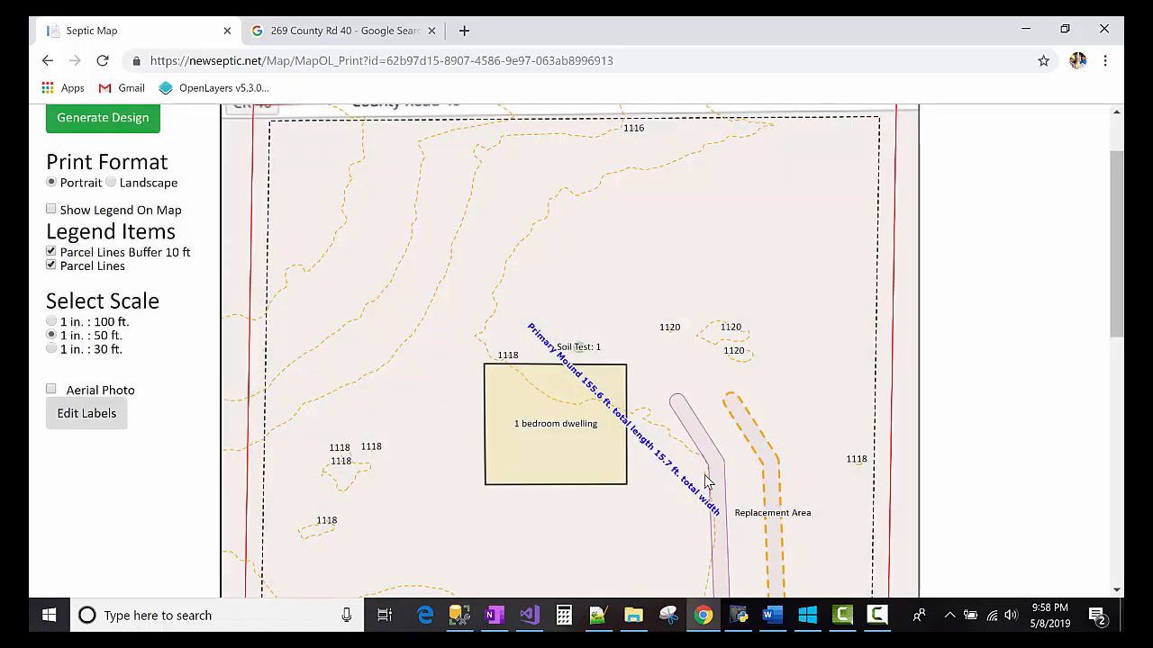
scroll(707, 484, down, 2)
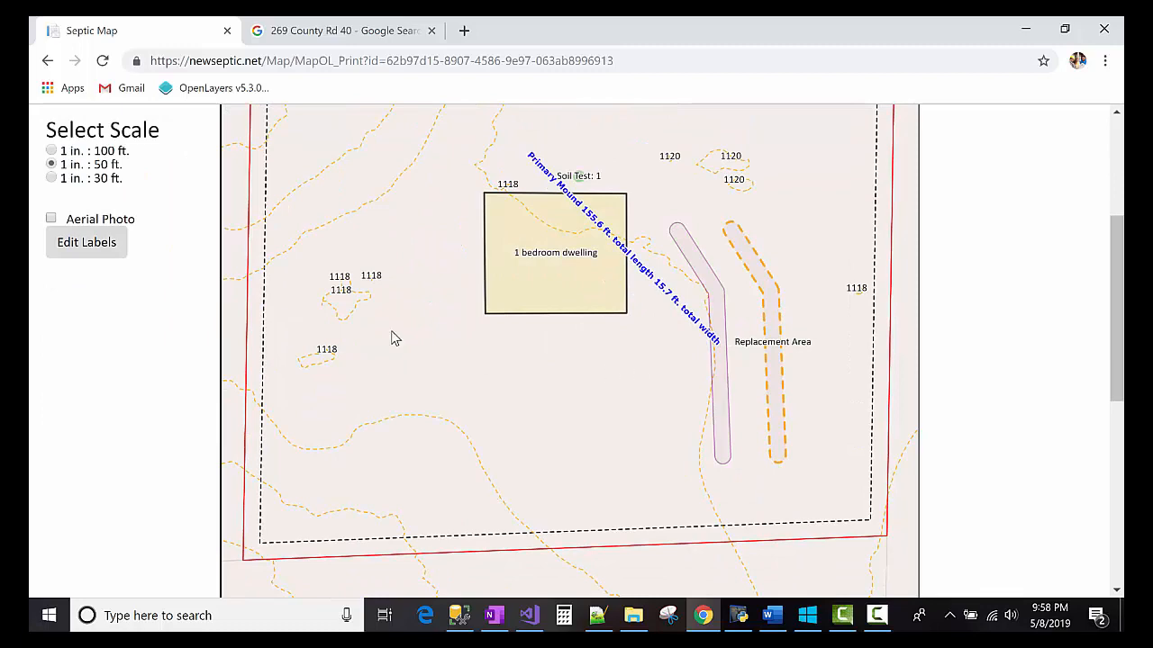
click(97, 248)
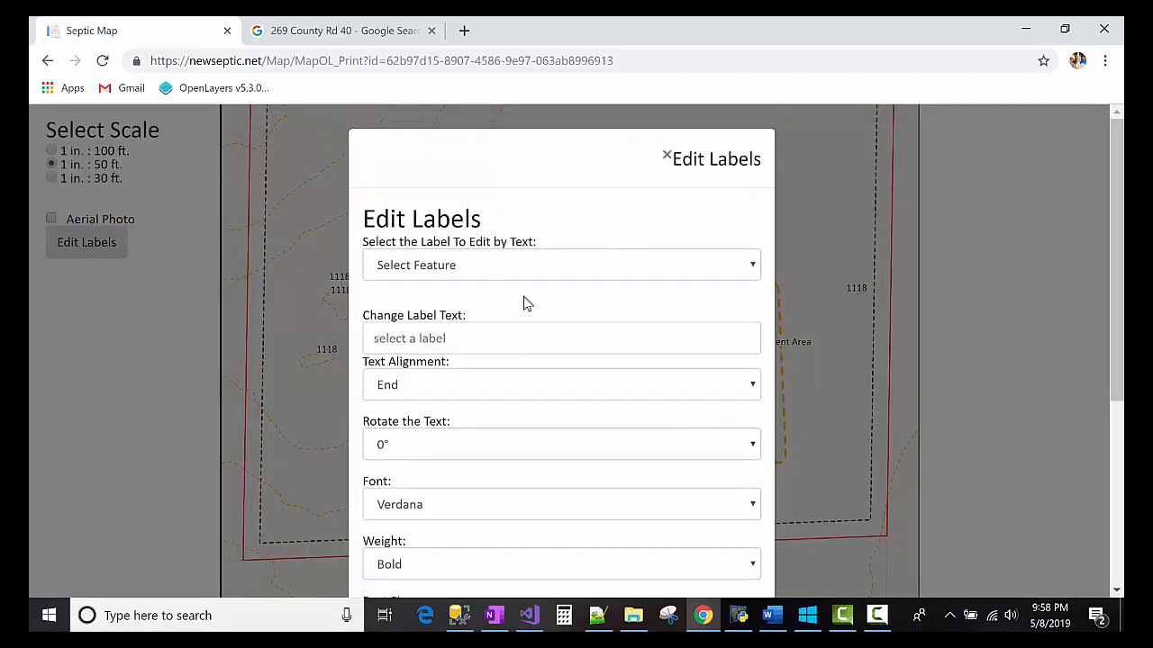
- Set the dwelling label to Left alignment with 180° rotation and save it
click(526, 264)
click(522, 301)
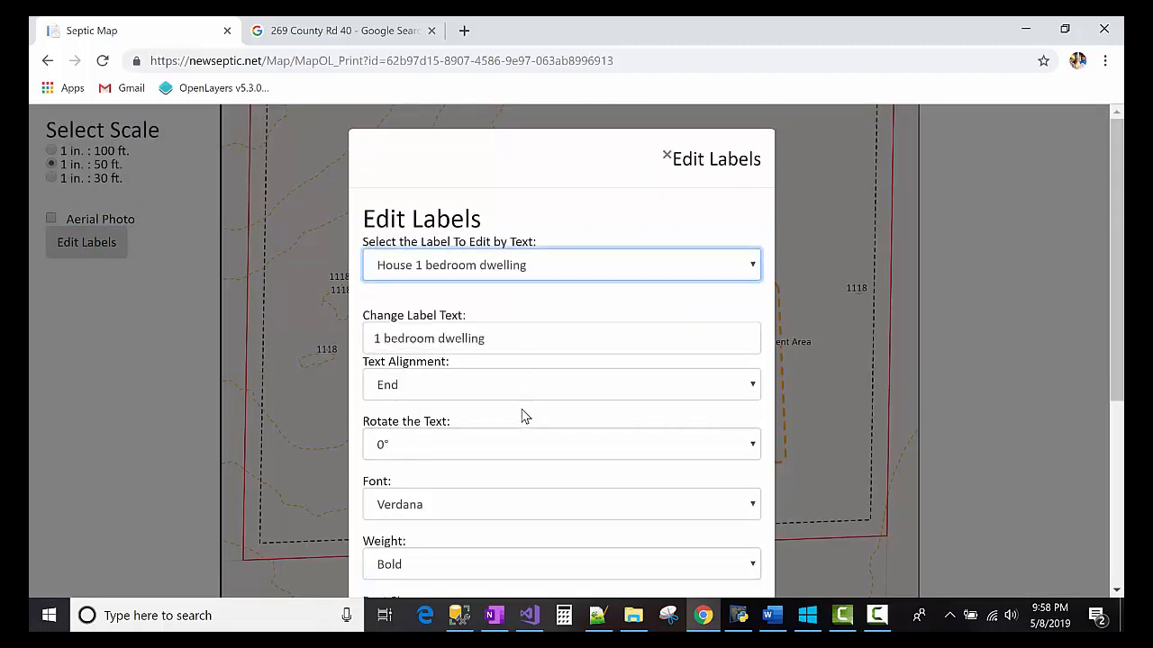
scroll(522, 396, down, 2)
scroll(518, 290, up, 1)
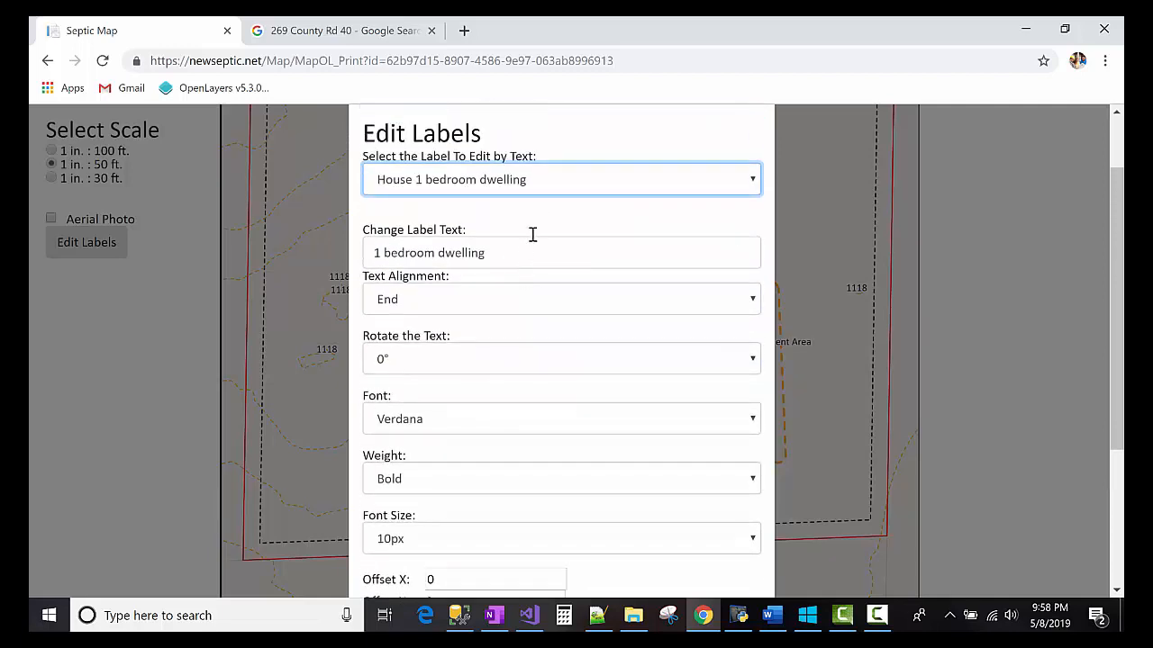
click(527, 360)
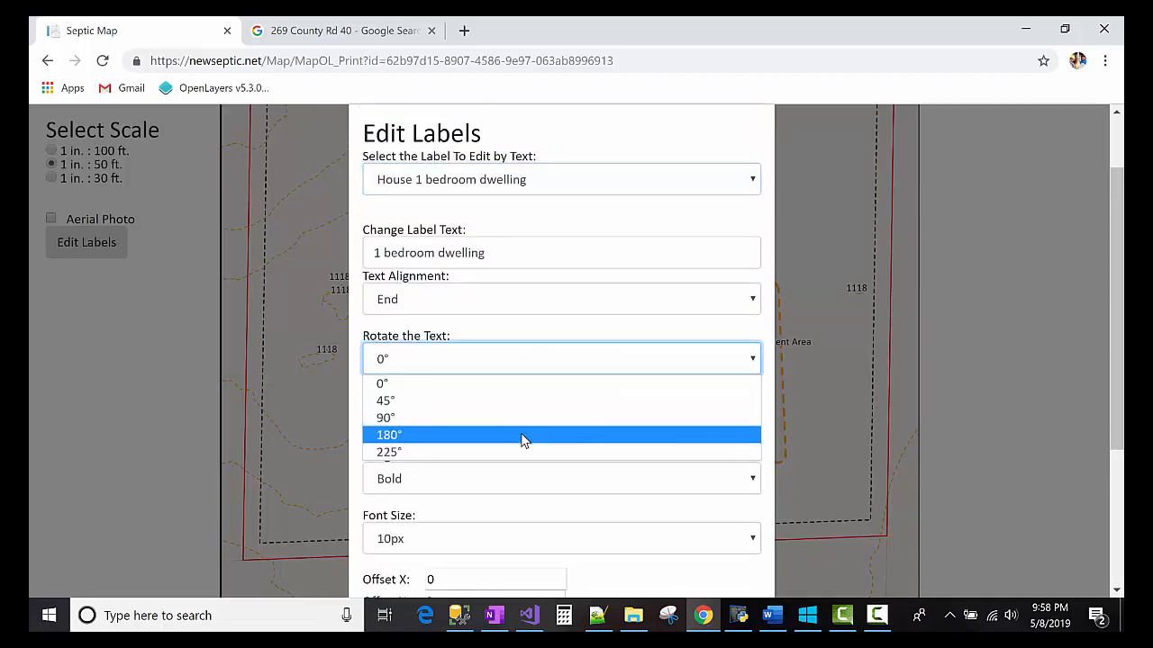
click(533, 302)
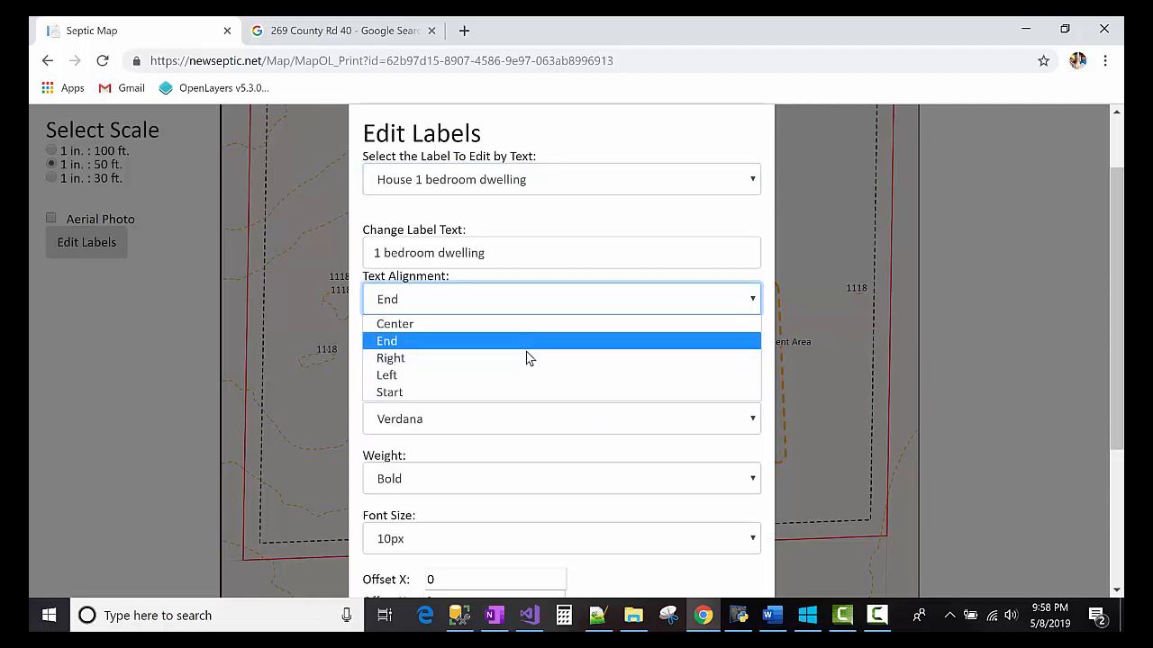
click(529, 375)
click(527, 360)
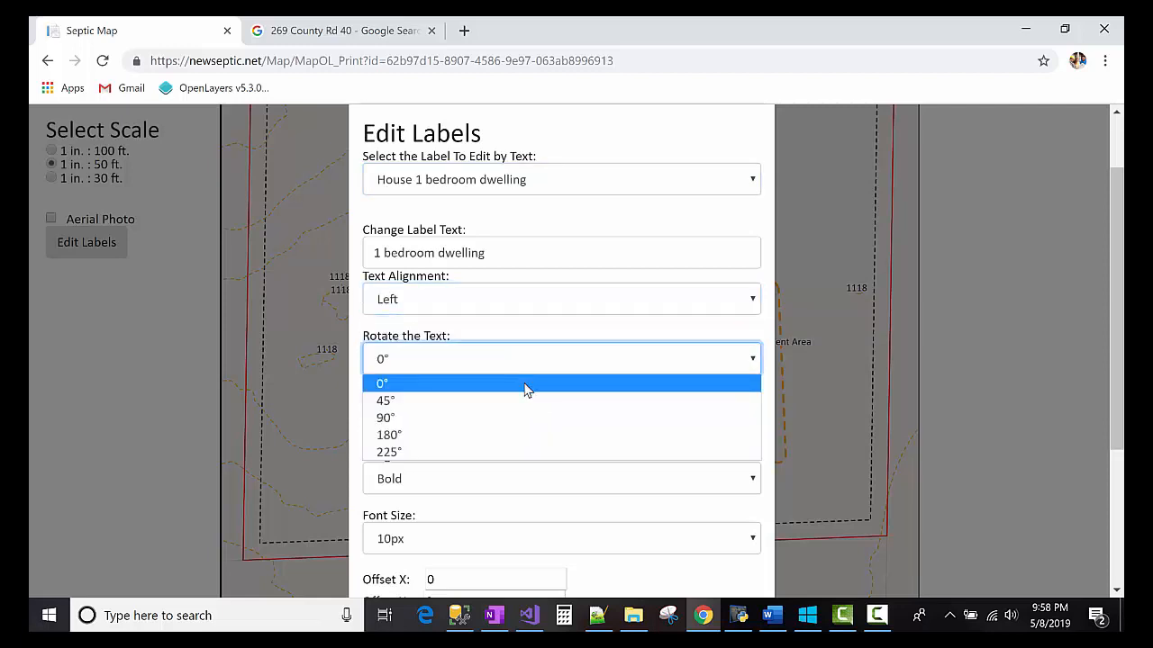
click(527, 435)
scroll(630, 486, down, 3)
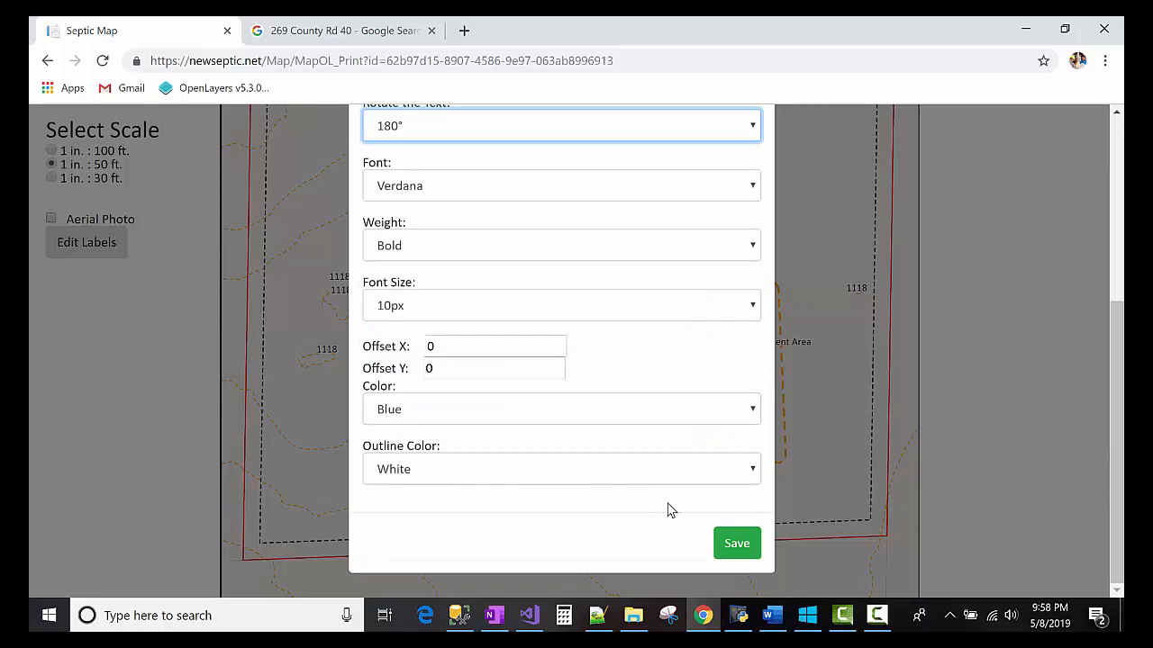
click(729, 543)
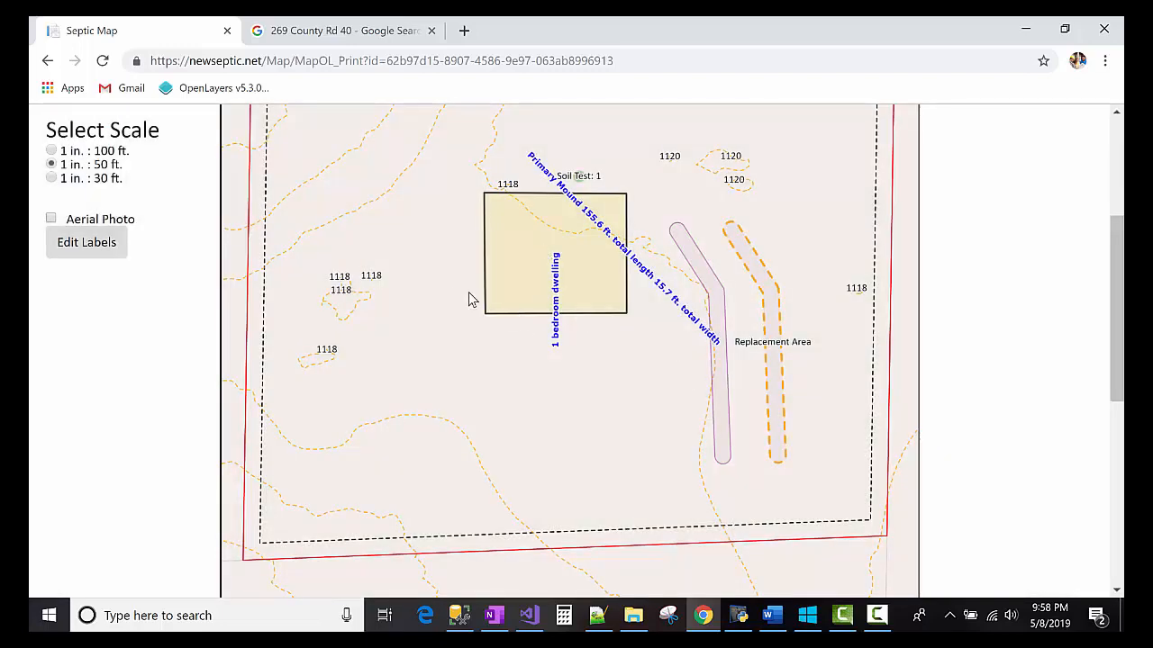
scroll(550, 329, up, 1)
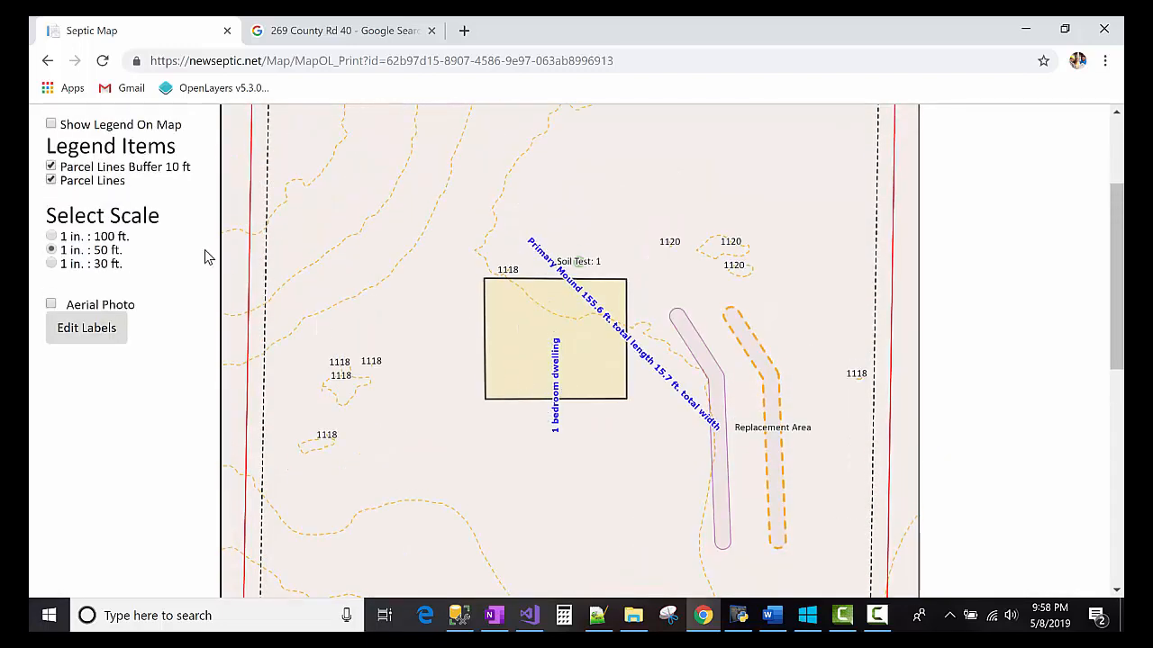
- Rotate the Primary Mound label to 225°, save, and produce the map PDF
click(107, 330)
click(455, 264)
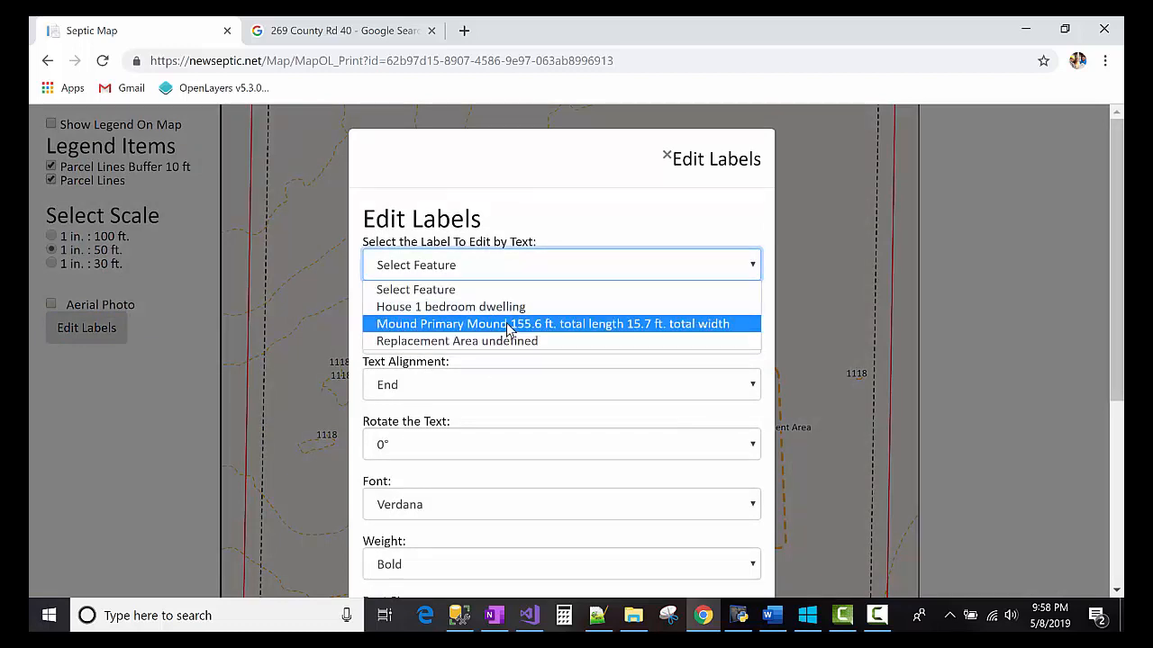
click(486, 323)
click(471, 446)
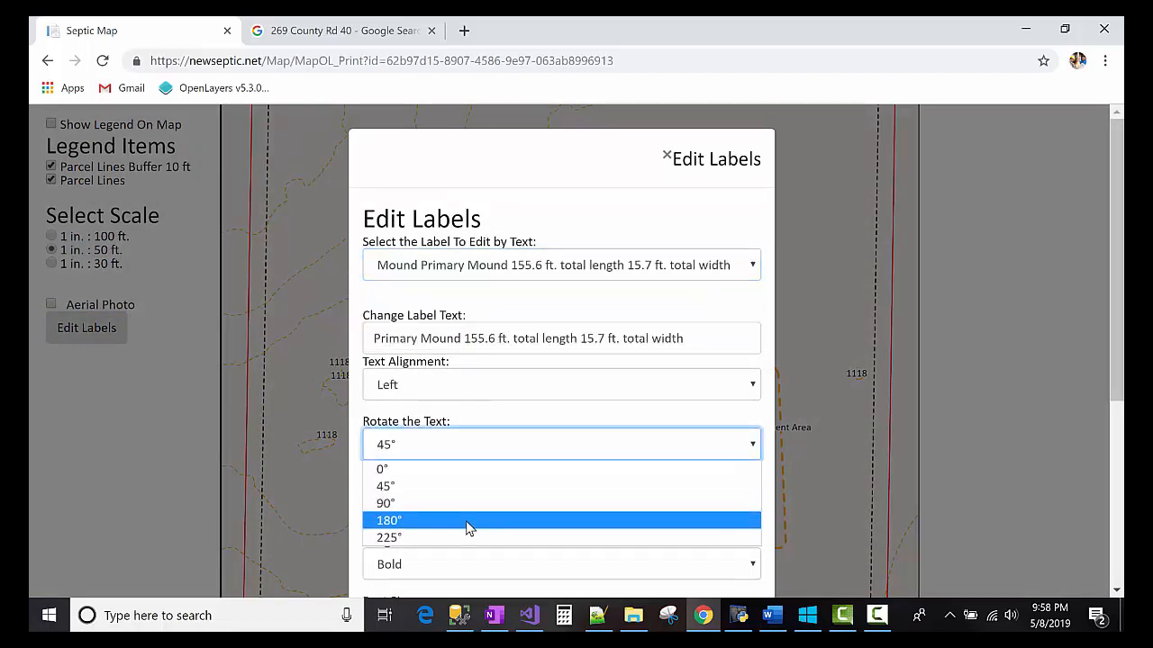
click(468, 522)
scroll(565, 437, down, 3)
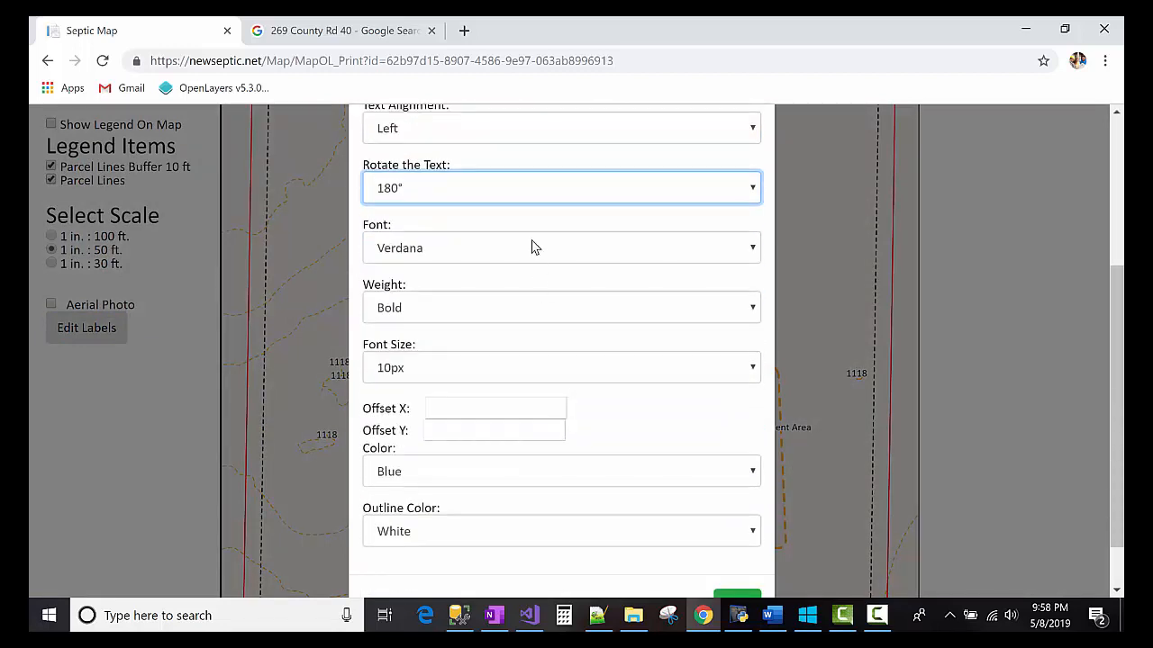
click(532, 186)
click(523, 280)
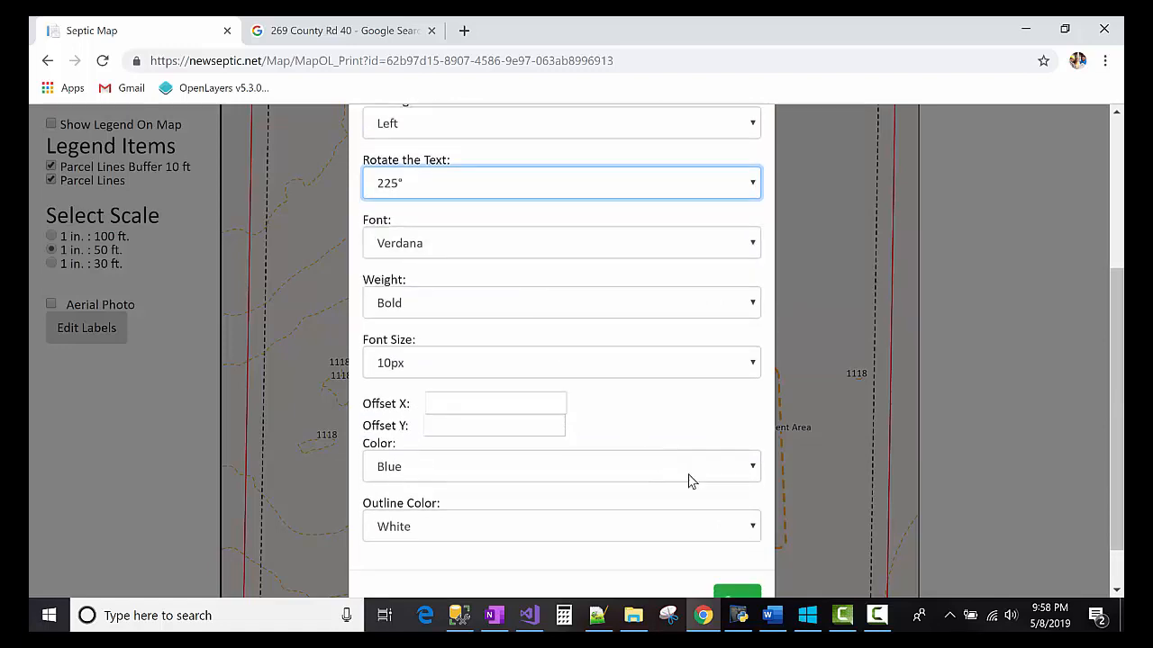
scroll(688, 486, down, 1)
click(731, 543)
scroll(654, 416, down, 2)
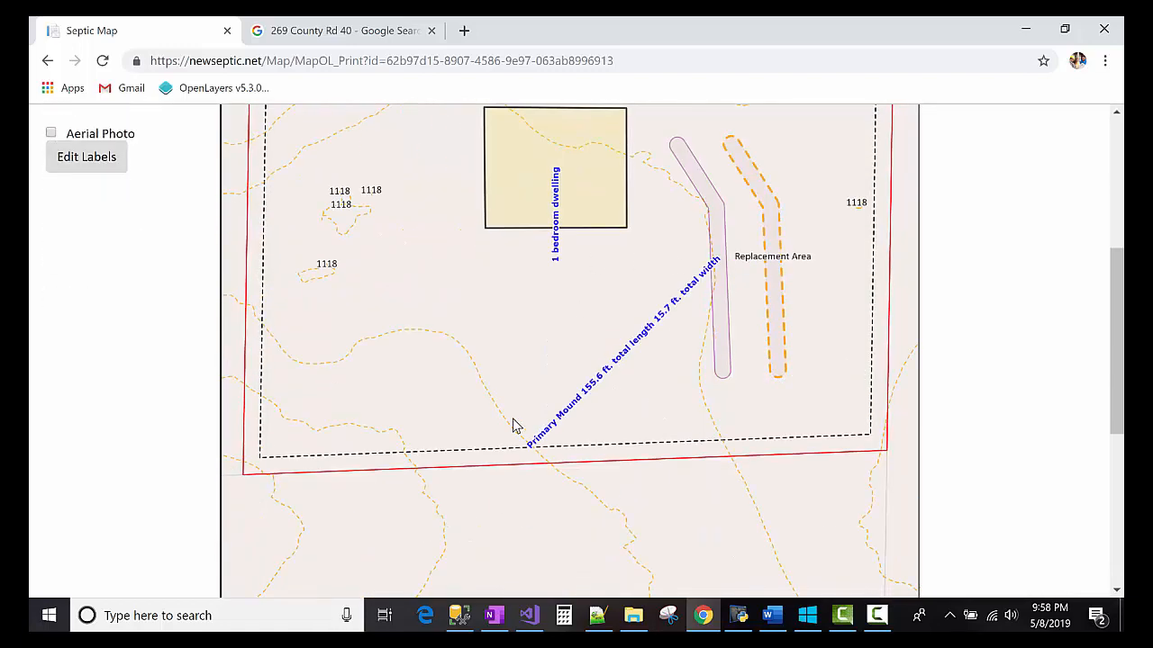
scroll(226, 279, up, 4)
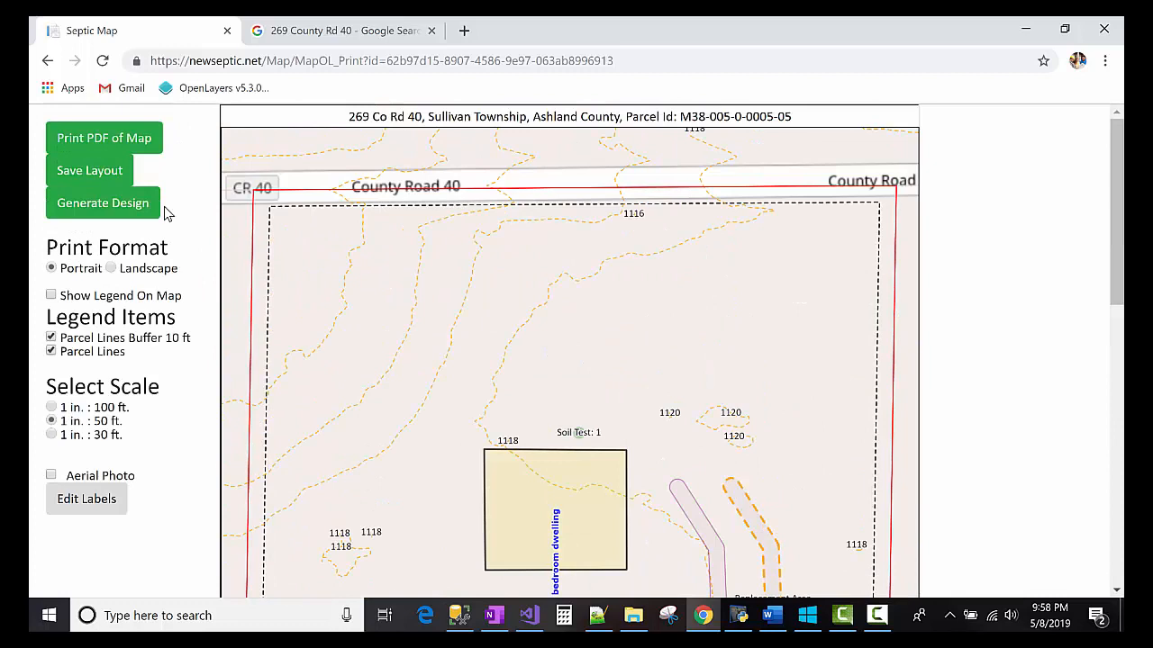
click(101, 142)
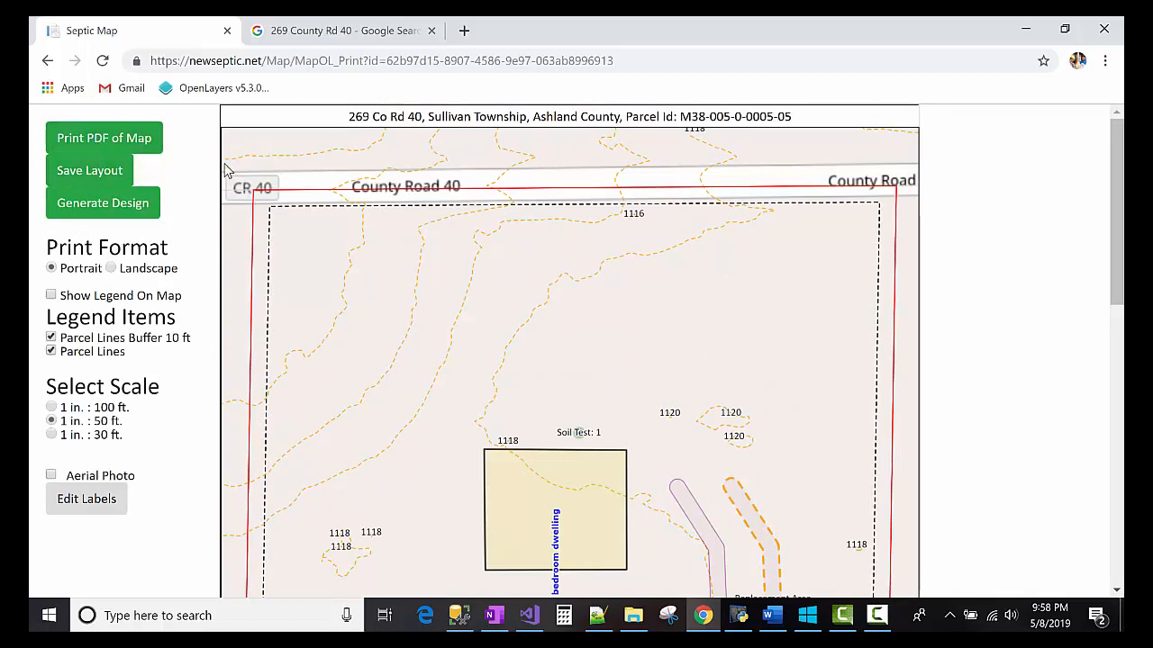
scroll(383, 212, down, 2)
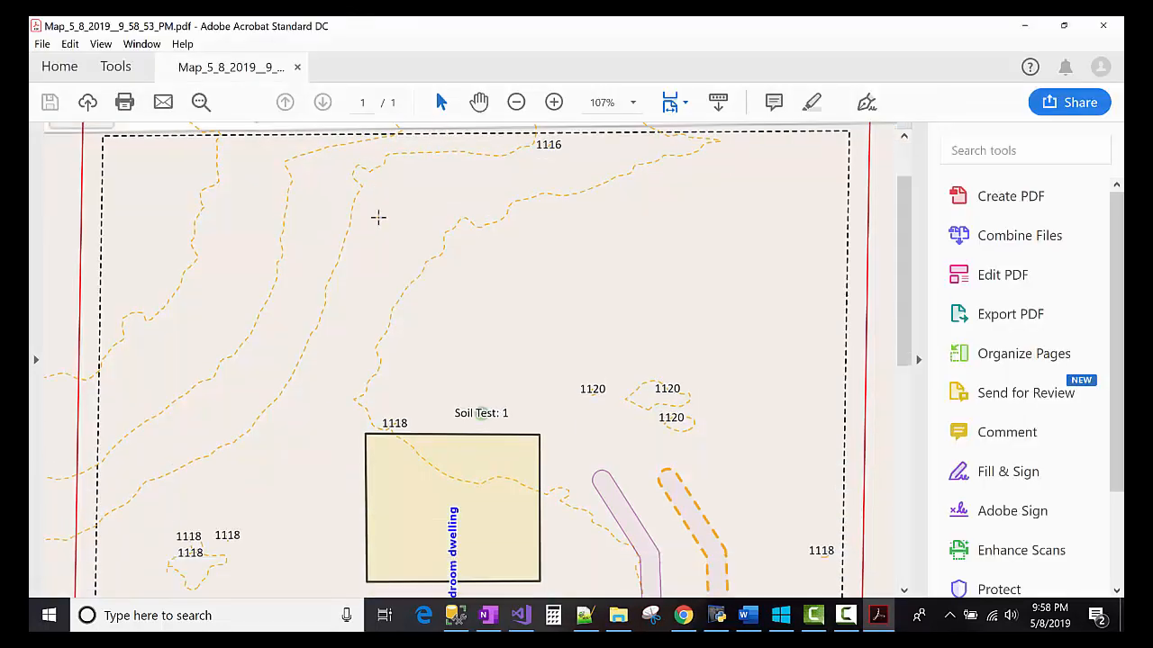
scroll(322, 216, up, 2)
double_click(146, 150)
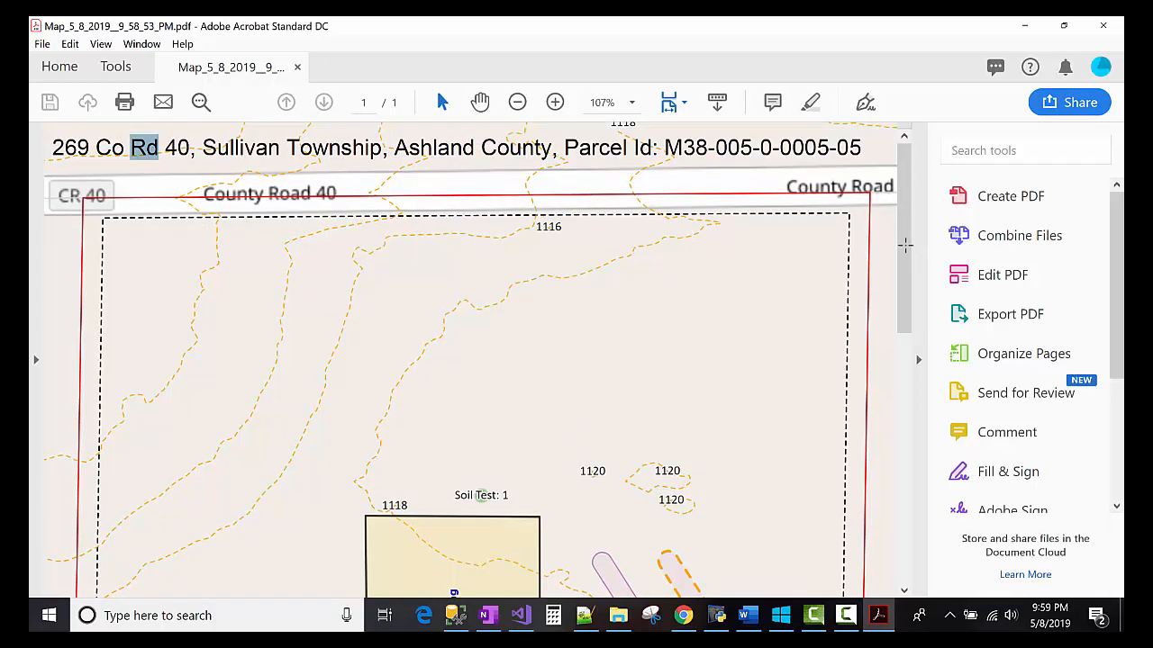
scroll(839, 333, down, 8)
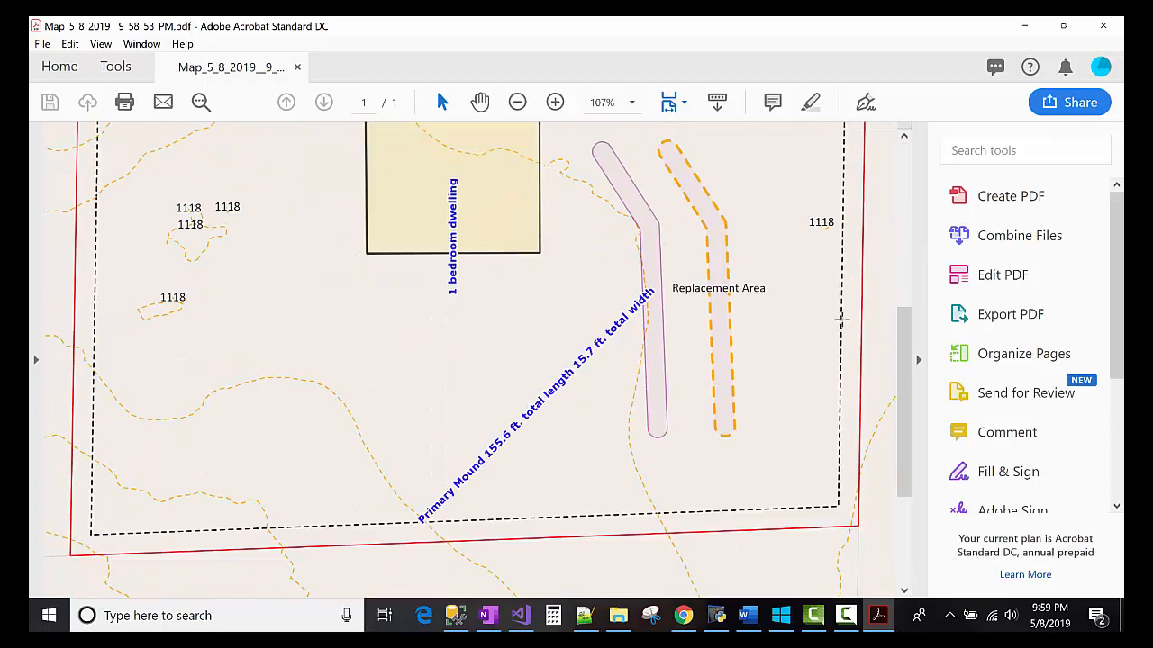
scroll(486, 360, up, 1)
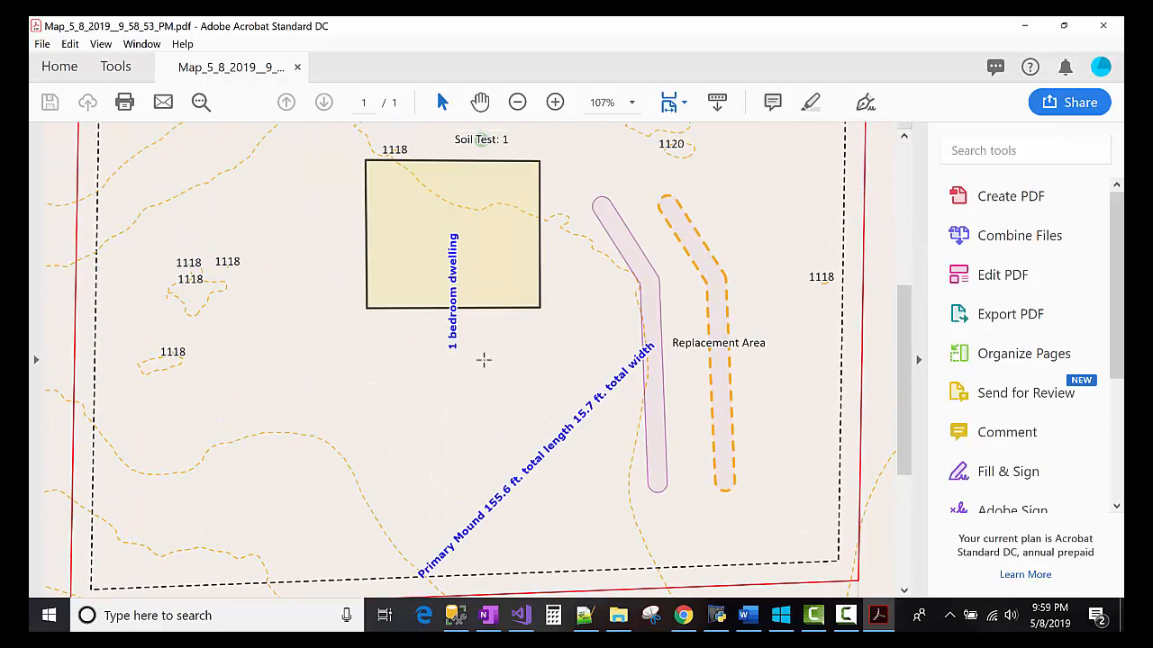
scroll(135, 327, down, 4)
click(189, 515)
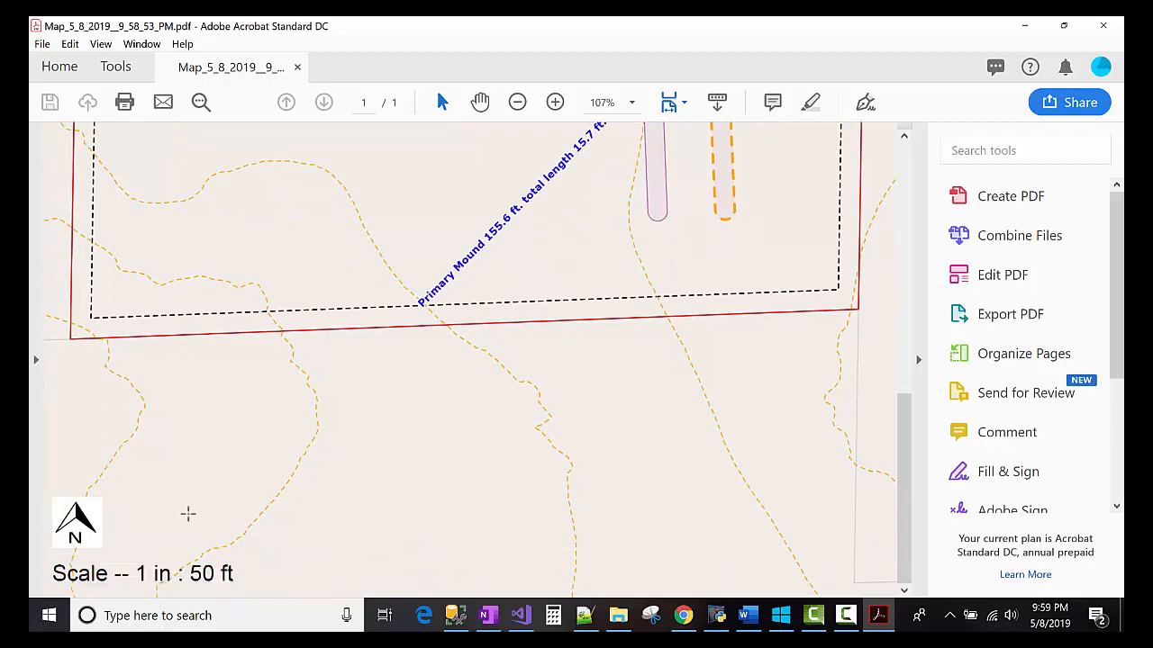
click(186, 564)
scroll(1040, 369, down, 5)
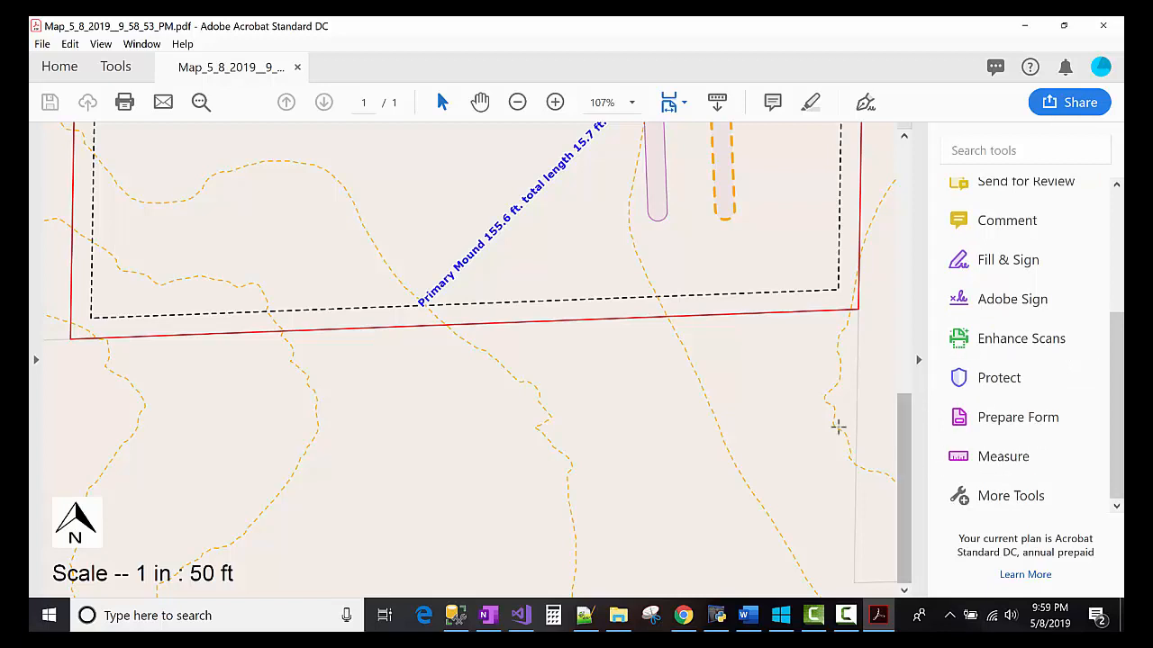
- Measure the gap between the red parcel line and the dashed line: 0.21 in
click(974, 460)
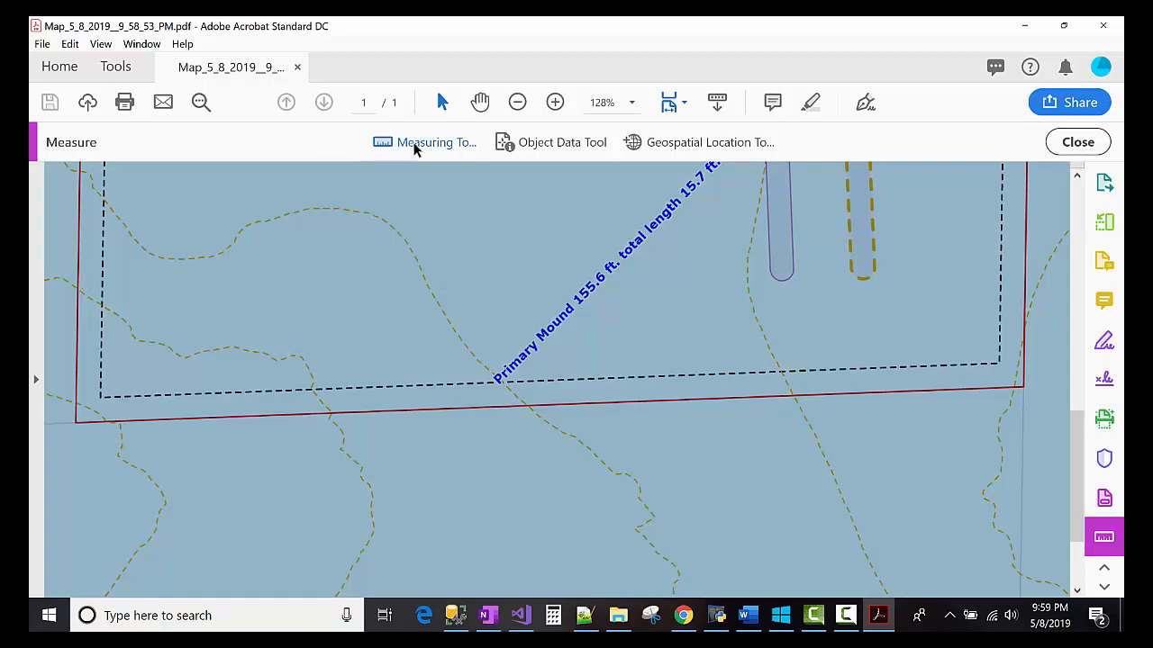
click(412, 142)
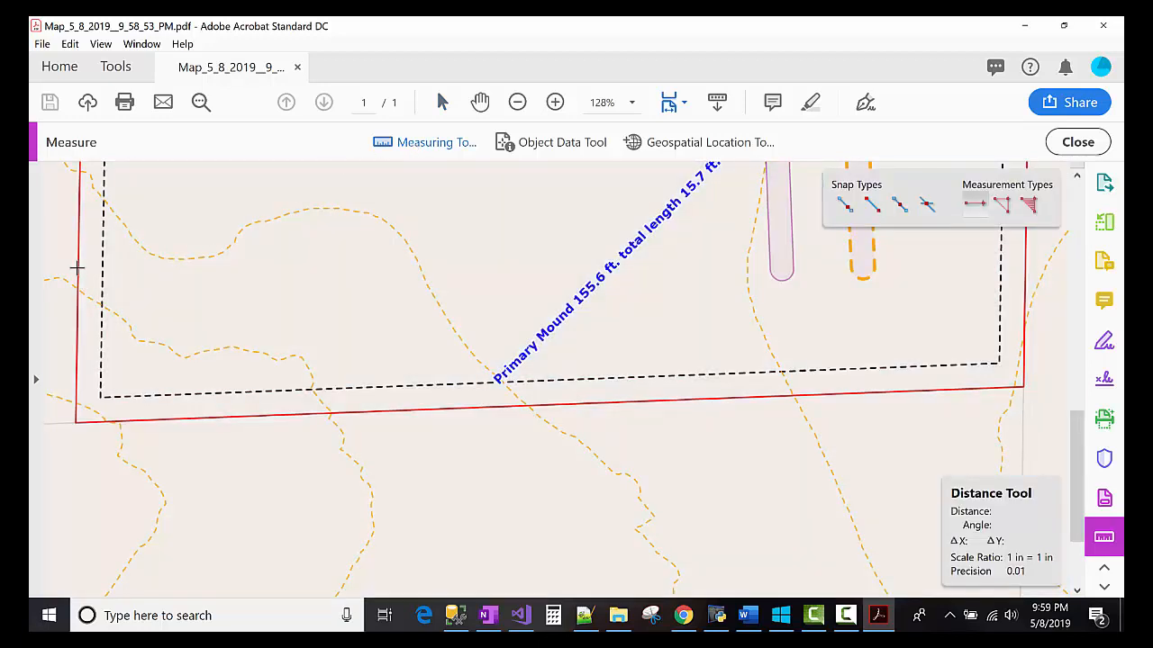
click(82, 266)
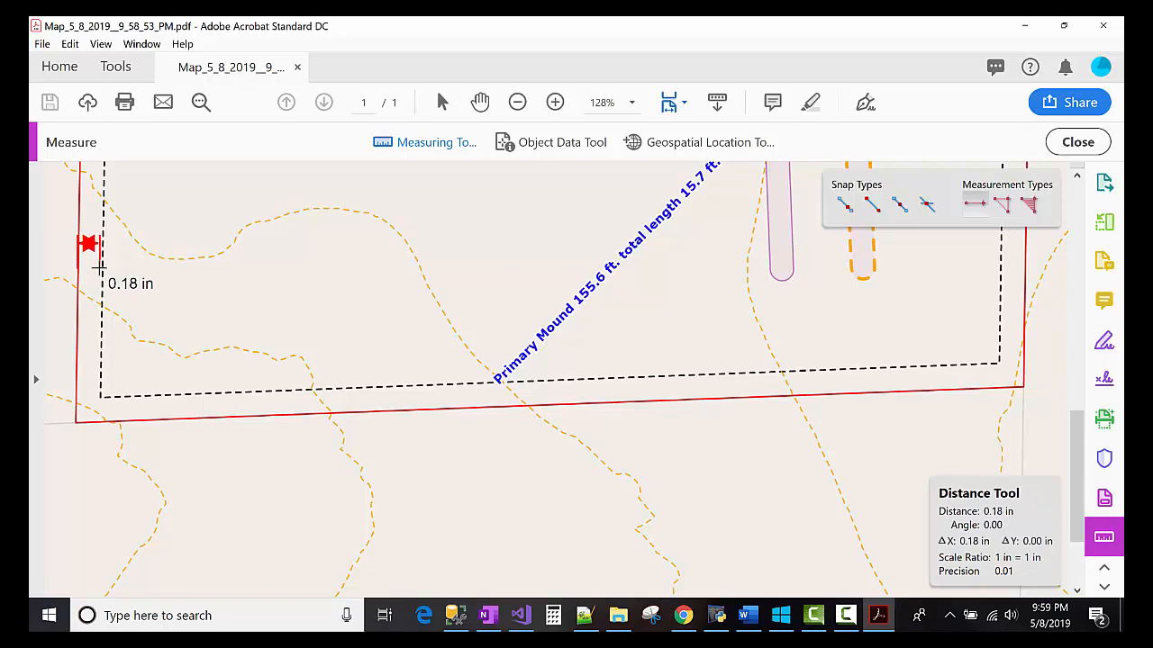
click(102, 267)
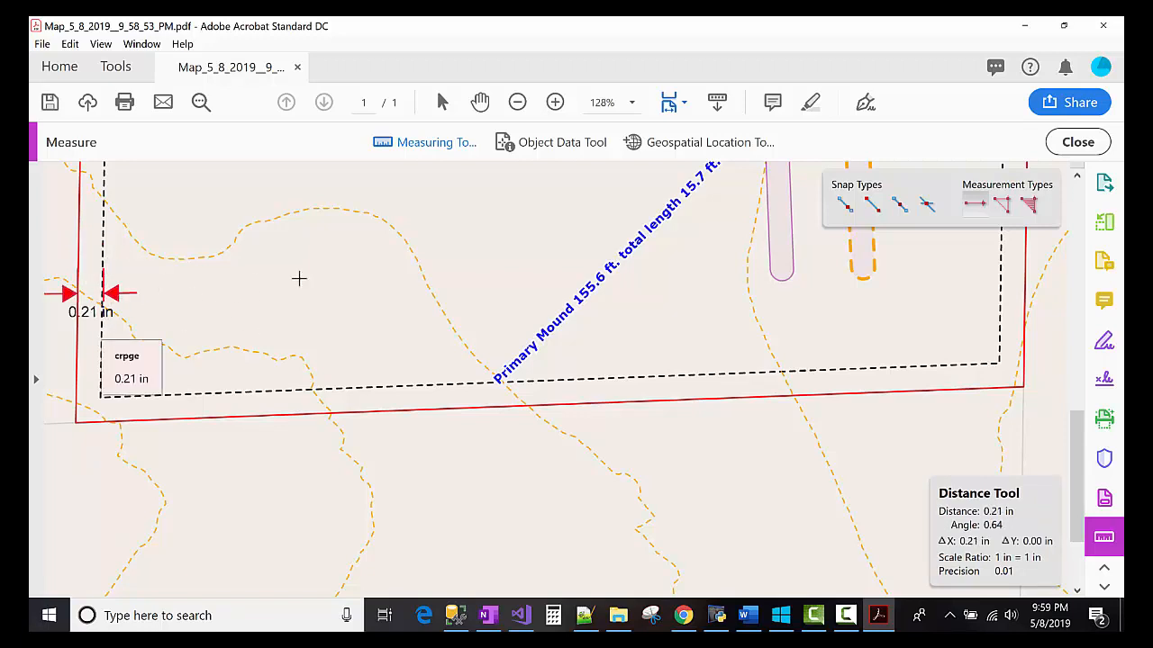
- Compute 50 × 0.2 = 10 in Calculator to convert the gap to feet
click(553, 616)
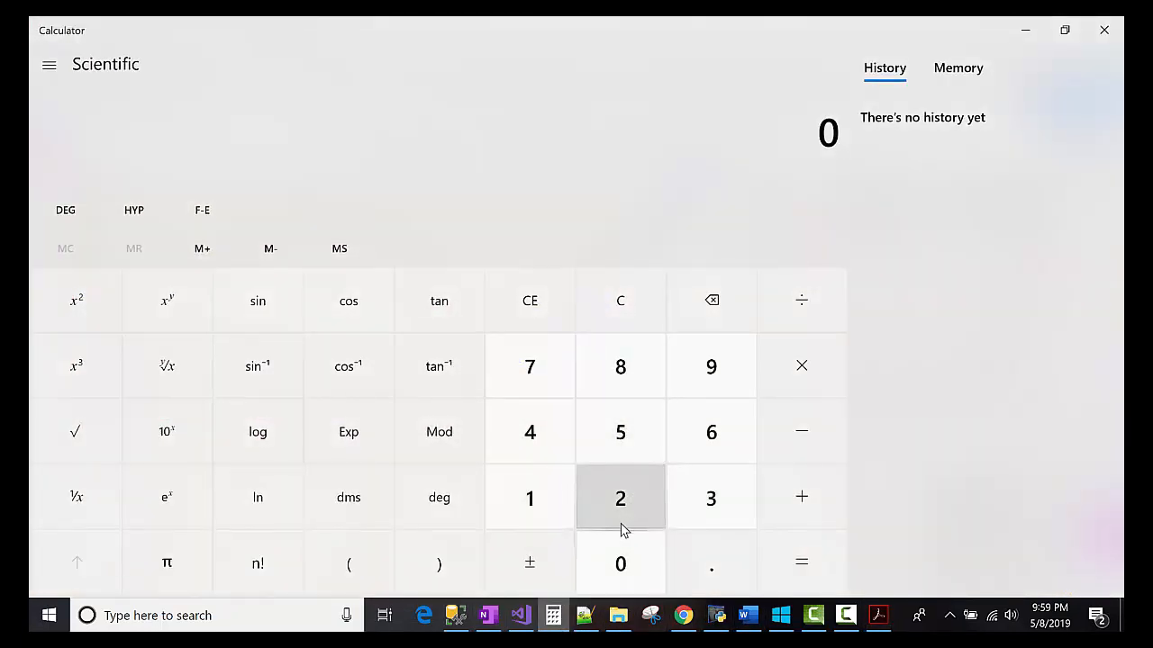
click(633, 444)
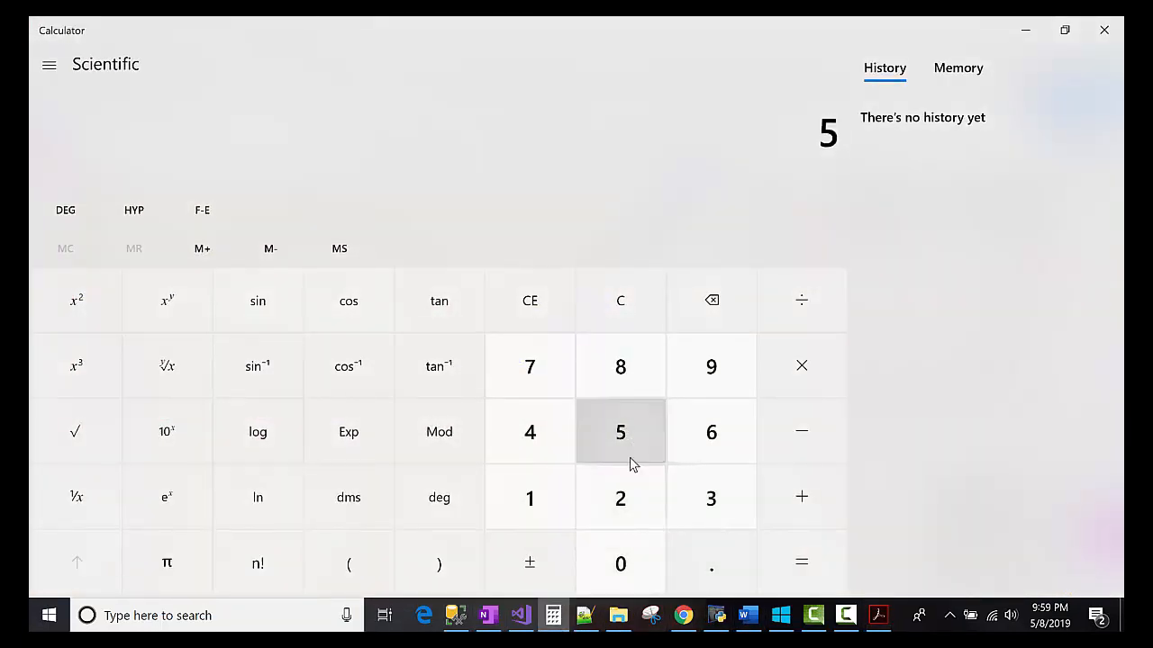
click(646, 541)
click(793, 407)
click(797, 378)
click(711, 555)
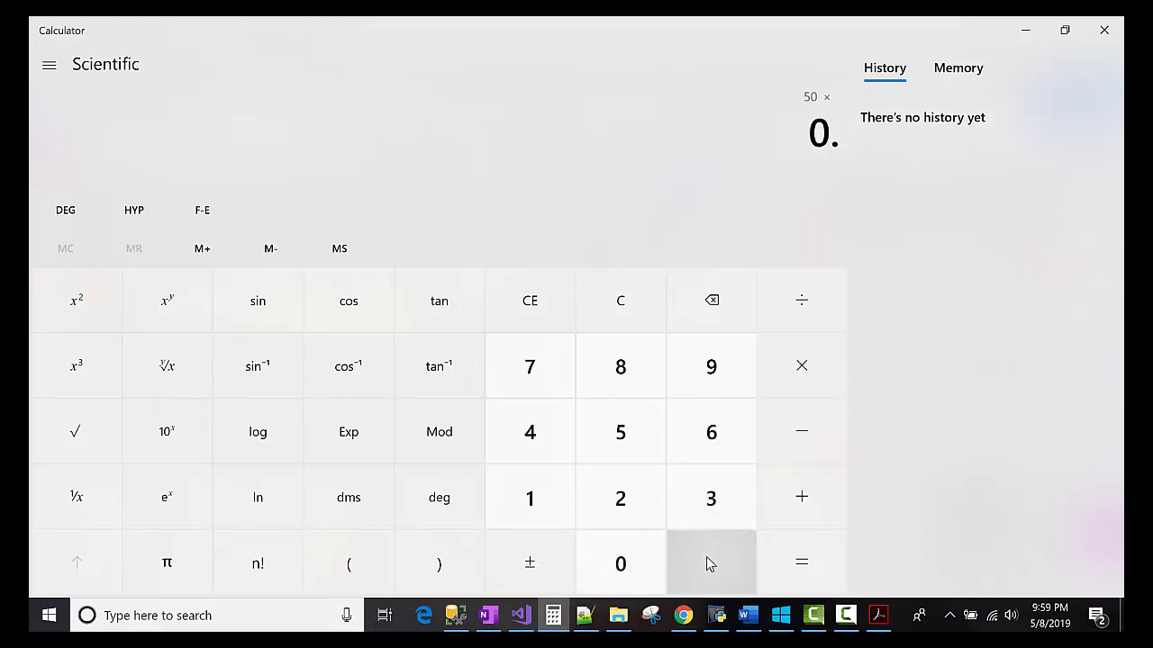
click(619, 500)
click(782, 573)
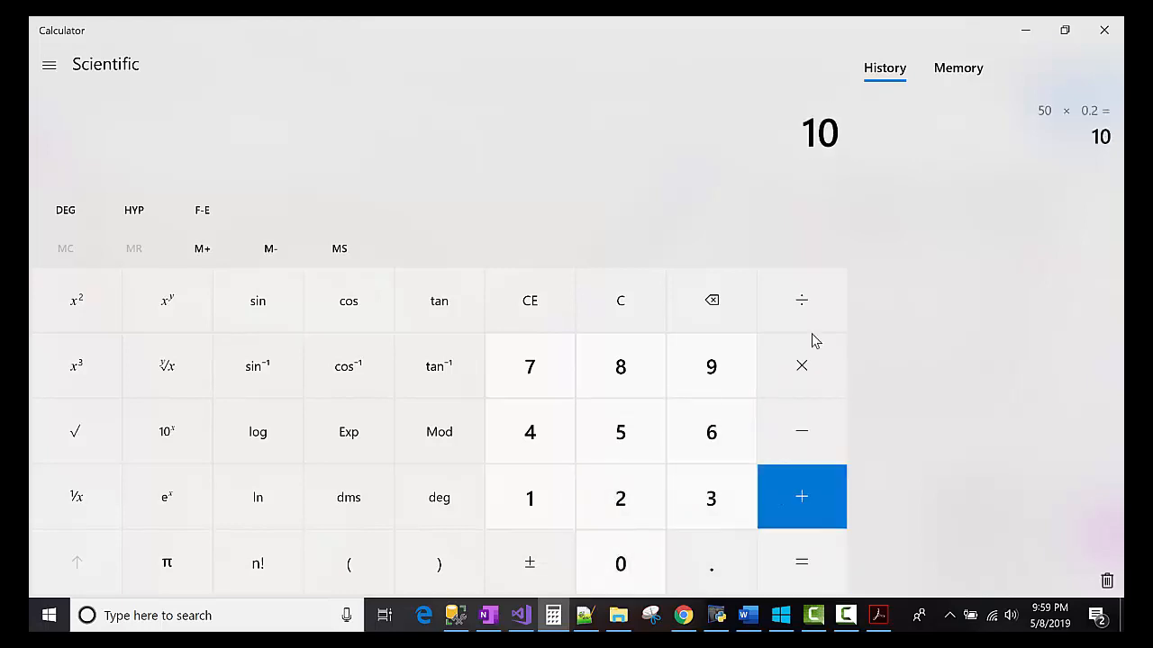
- Minimize the calculator and bring the map page with the 0.21 in gap mark back into view
click(1025, 29)
mouse_move(90, 293)
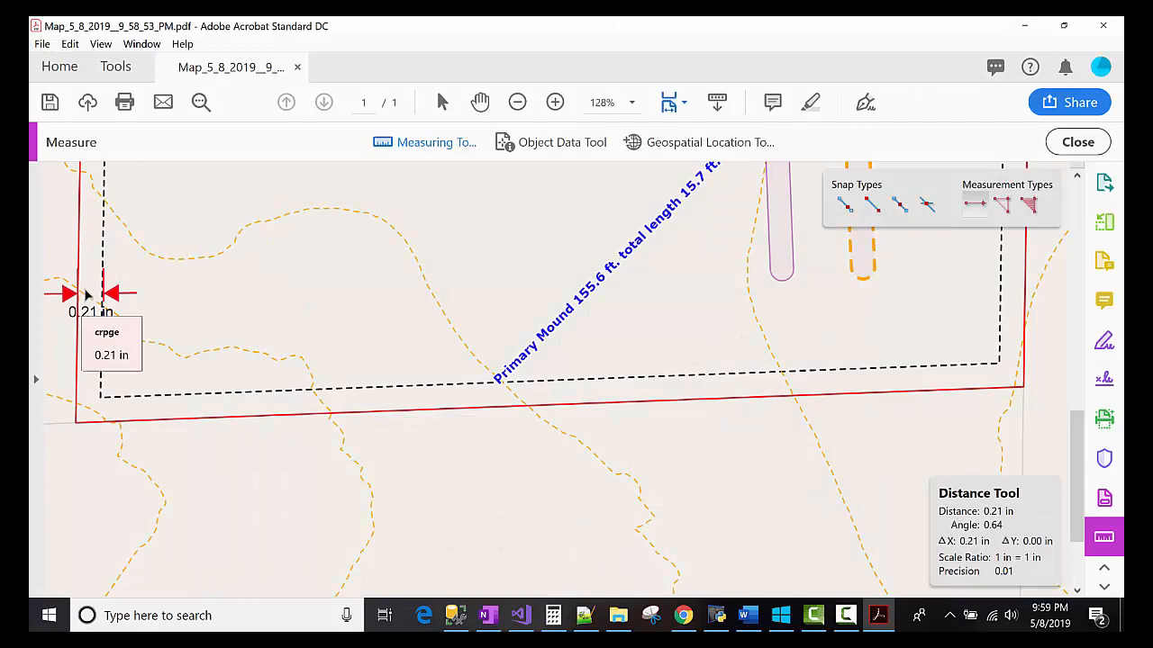
scroll(223, 252, up, 4)
scroll(227, 243, up, 10)
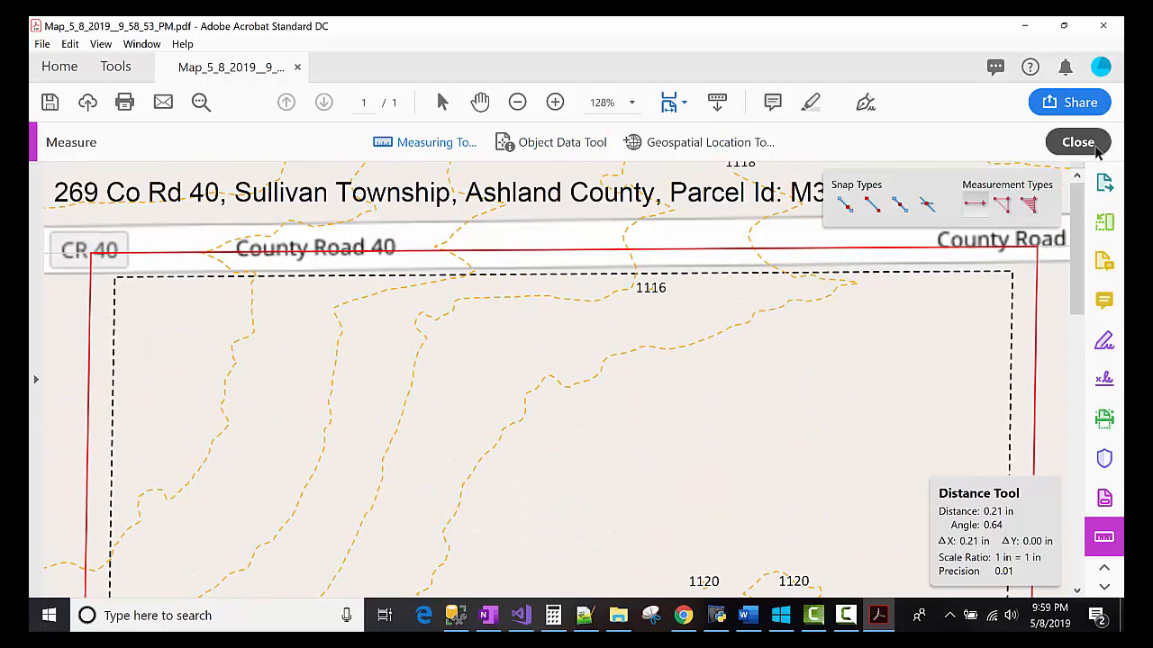
scroll(617, 455, down, 4)
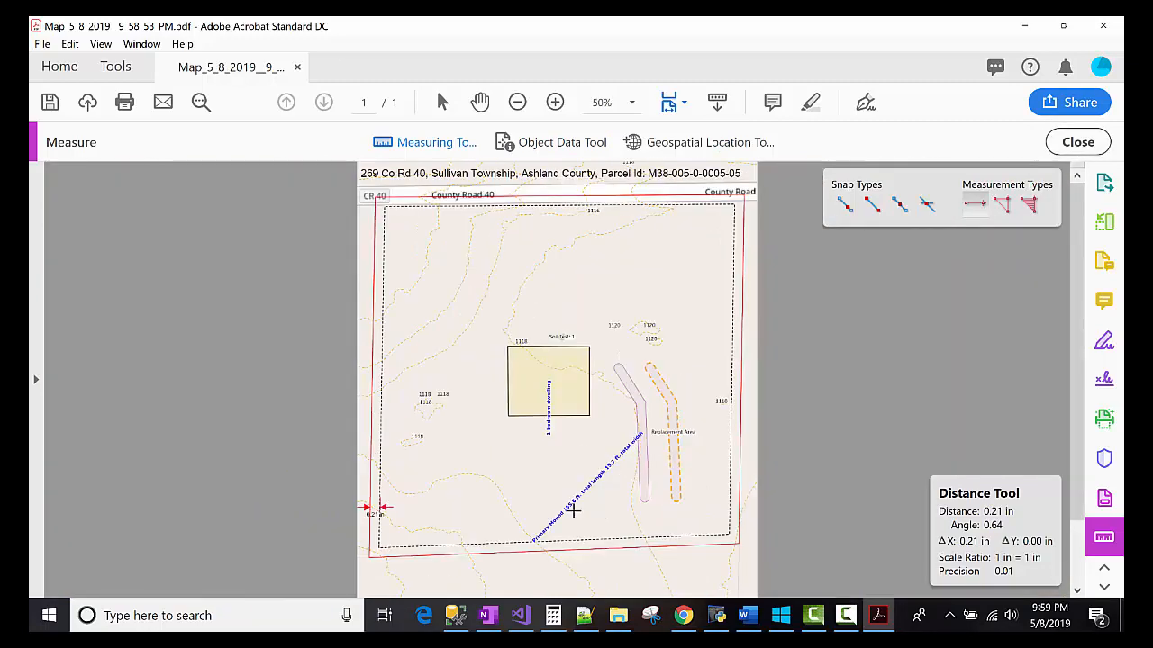